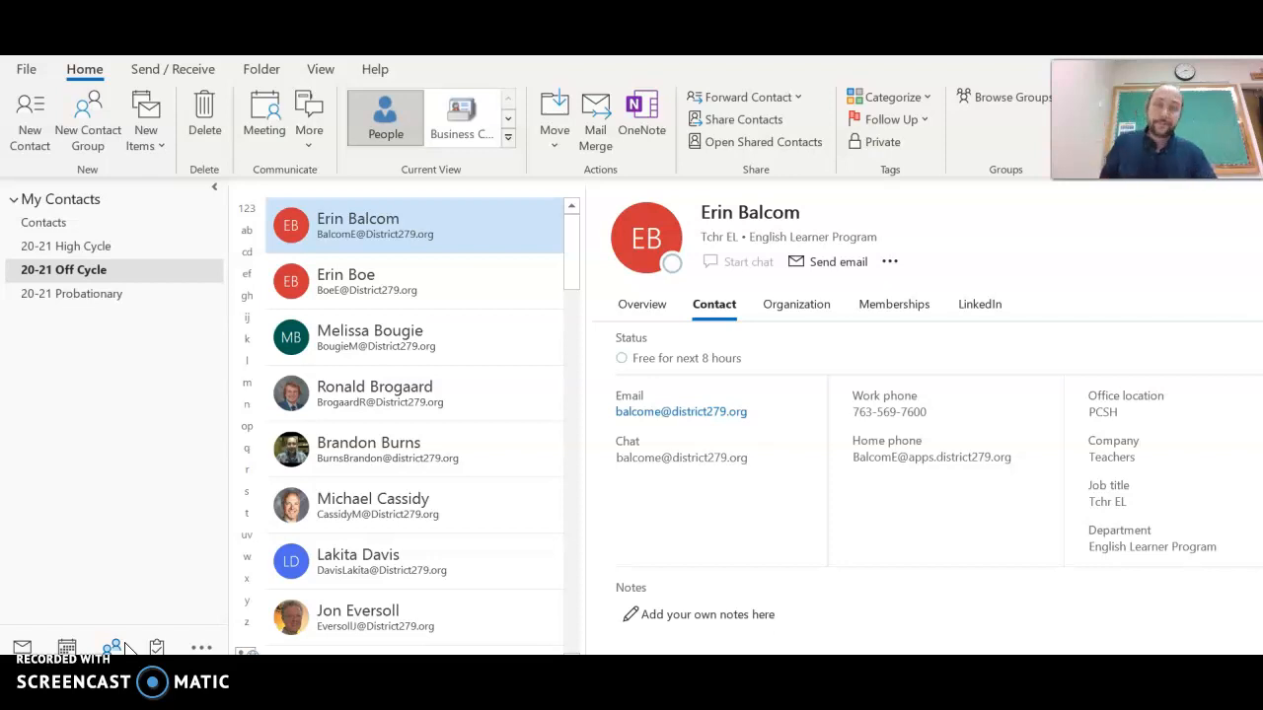
mouse_move(112, 647)
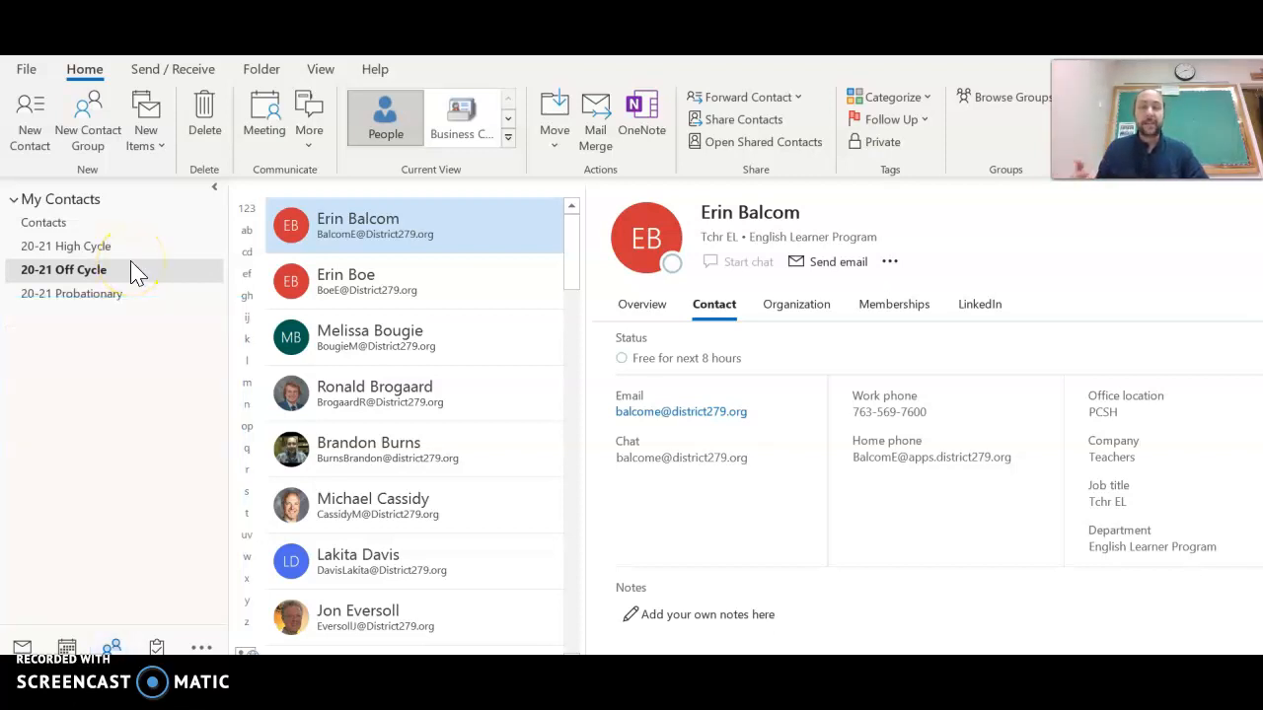
left_click(108, 136)
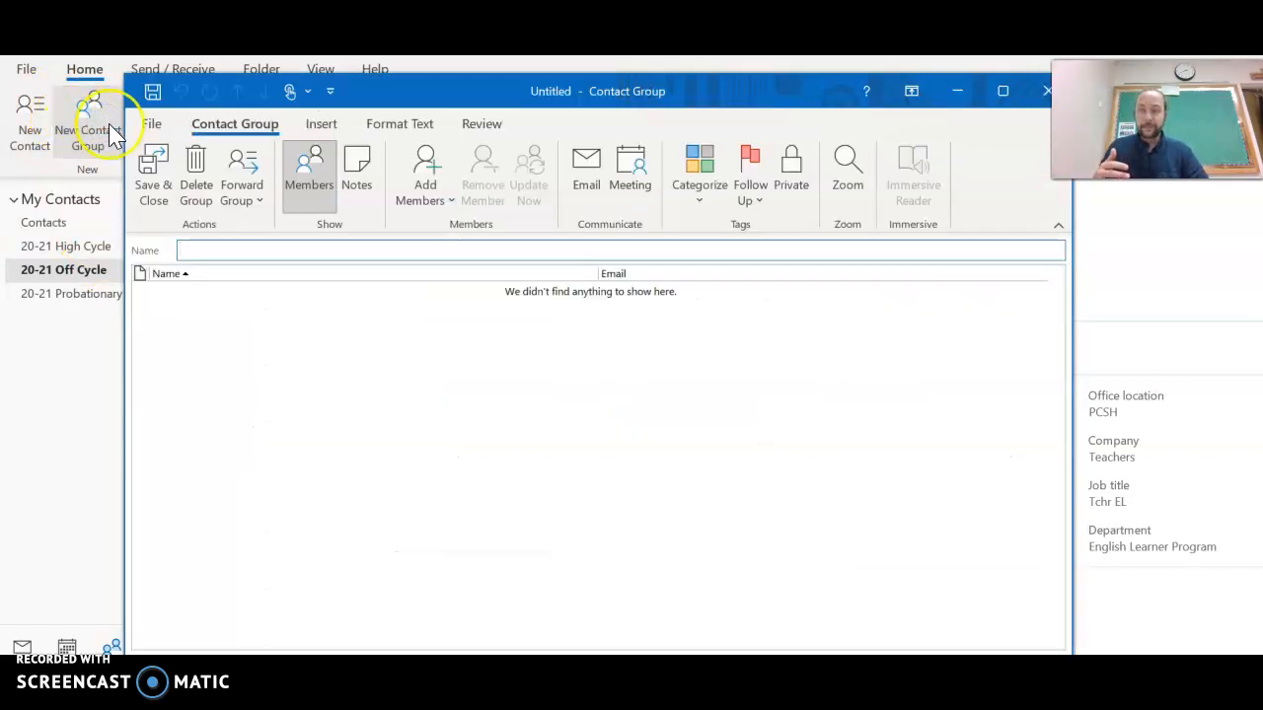
left_click(1047, 91)
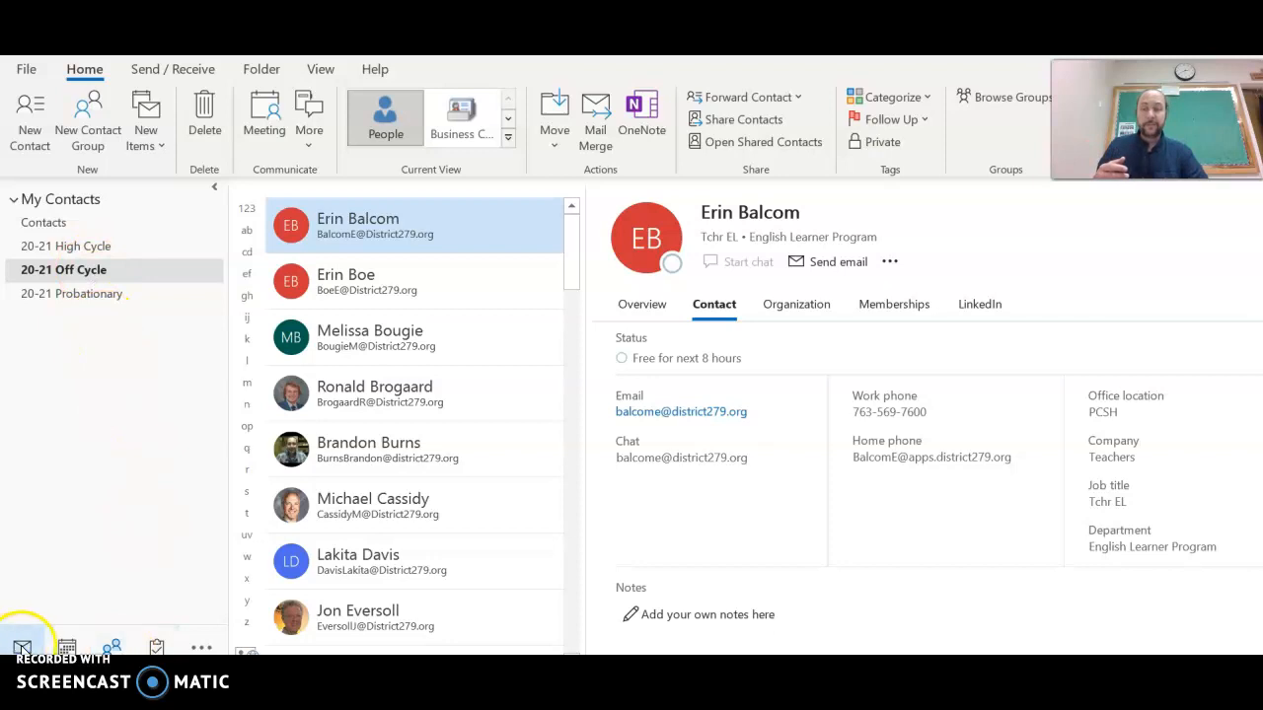
left_click(22, 647)
left_click(66, 647)
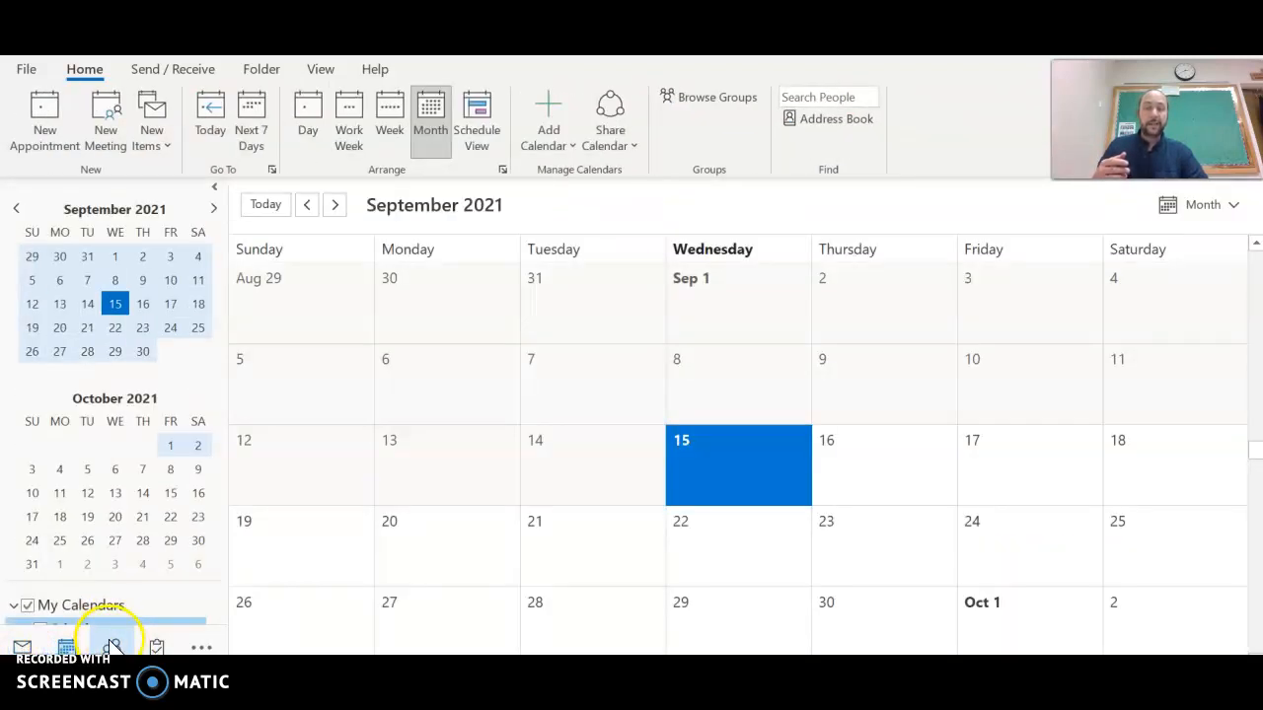
left_click(120, 647)
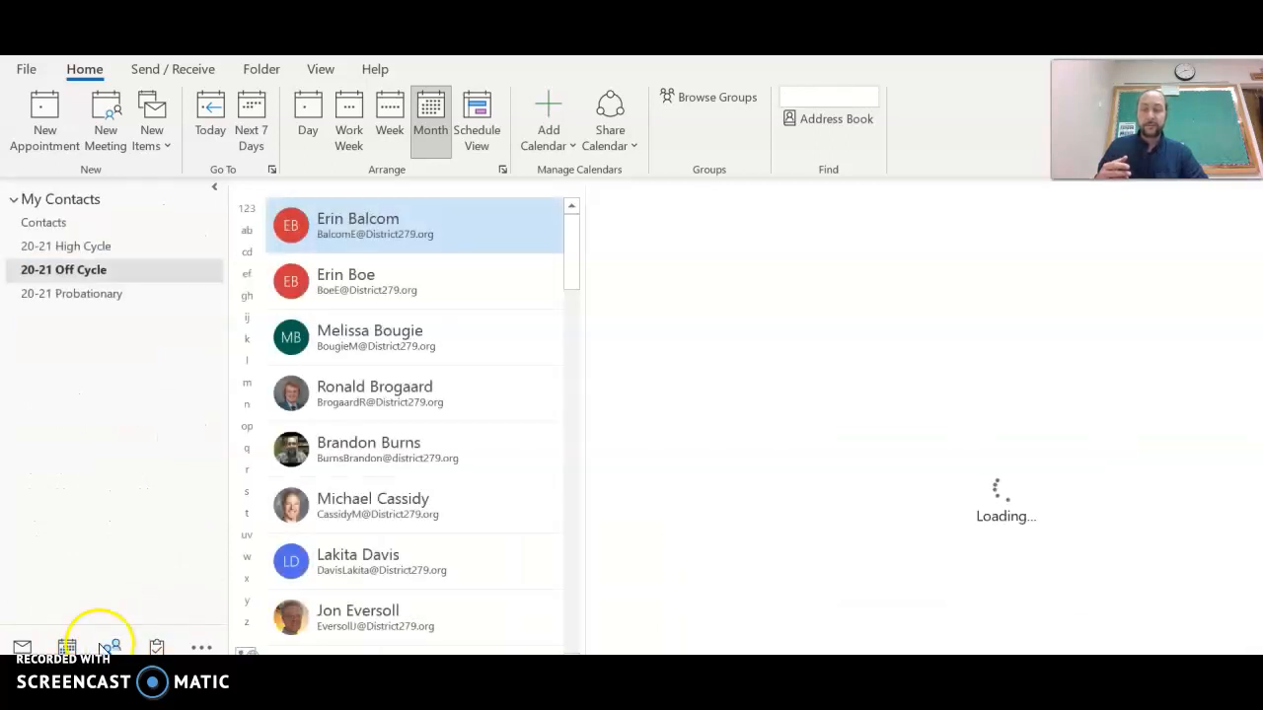
Step: Create a new contact folder named Trial inside the Contacts folder
left_click(34, 223)
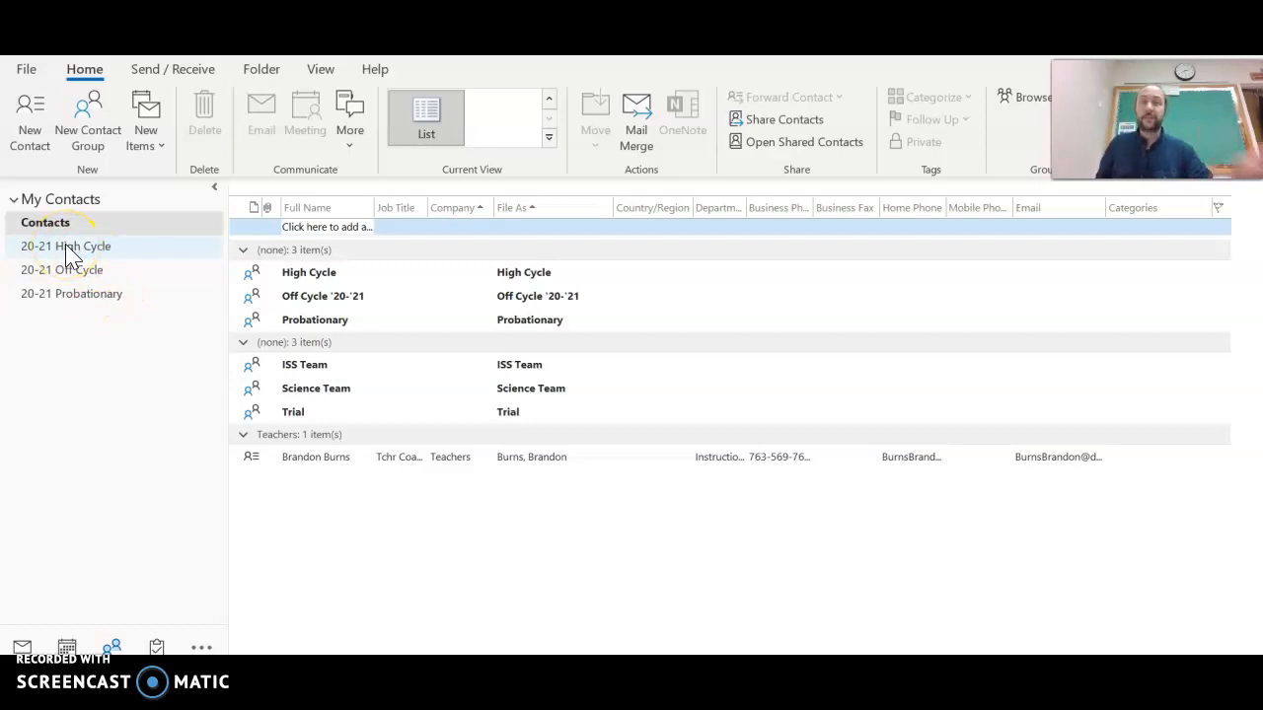
left_click(39, 226)
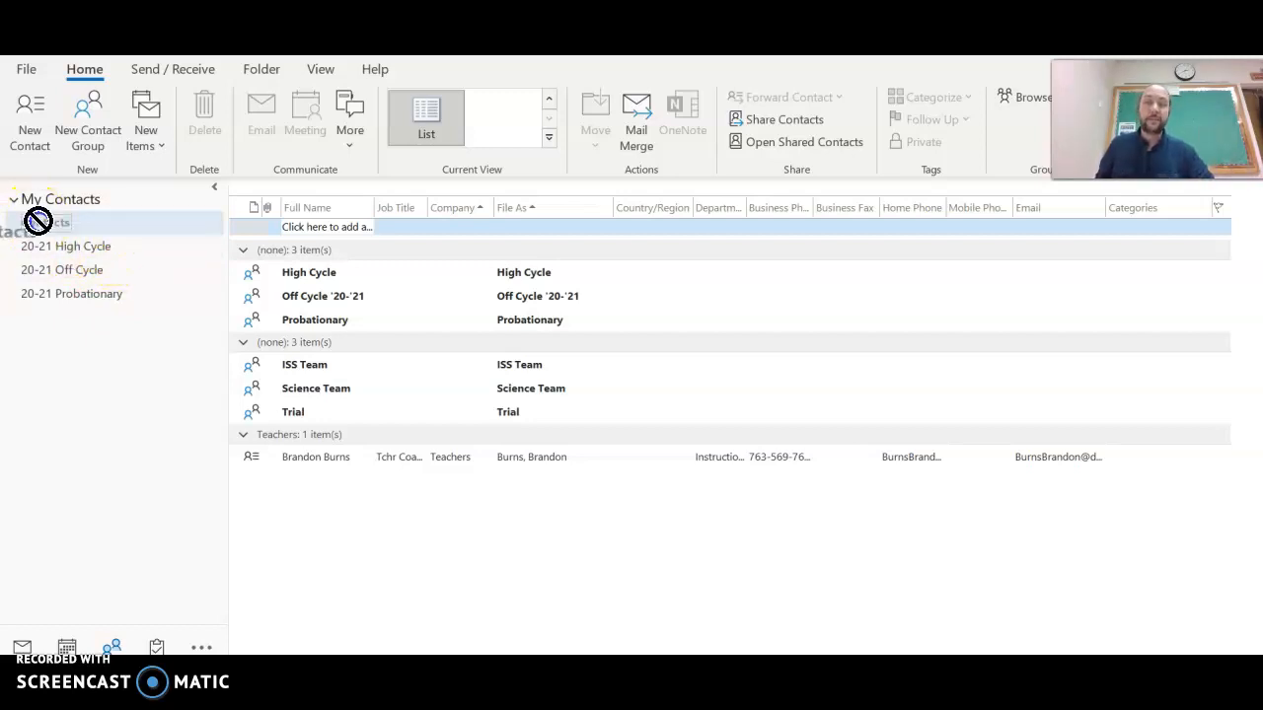
left_click(55, 227)
right_click(55, 225)
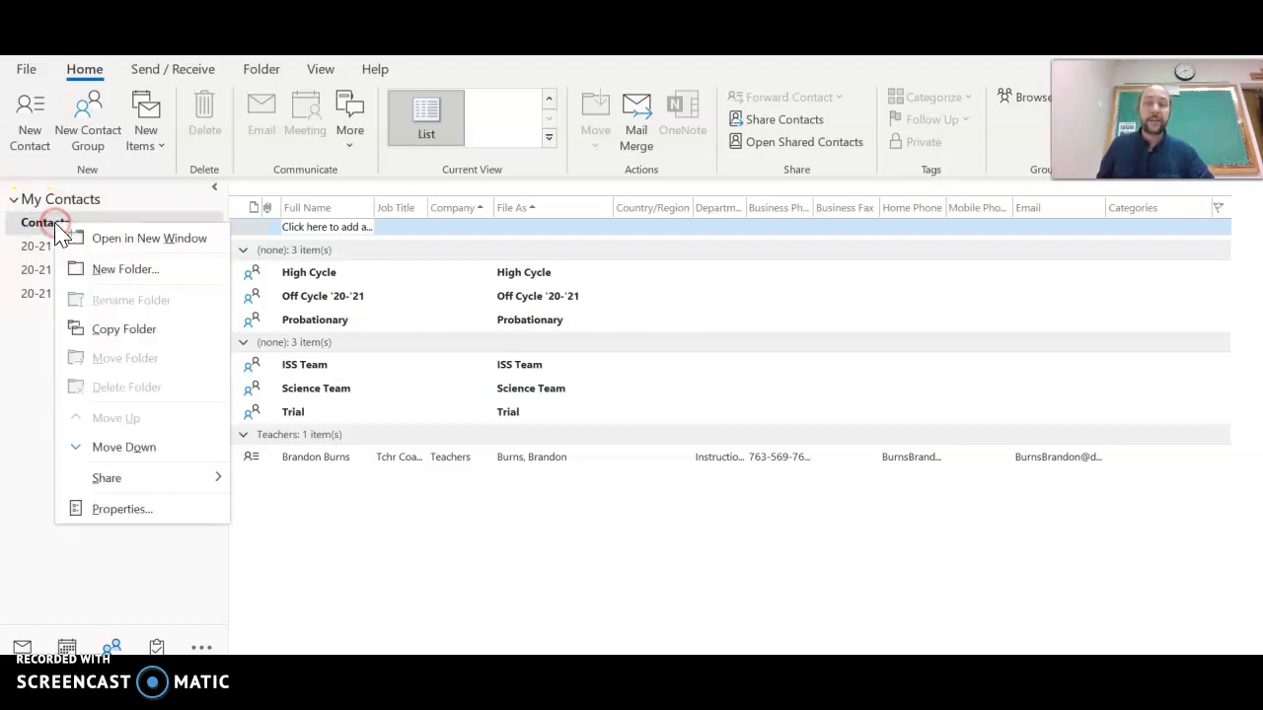
left_click(128, 272)
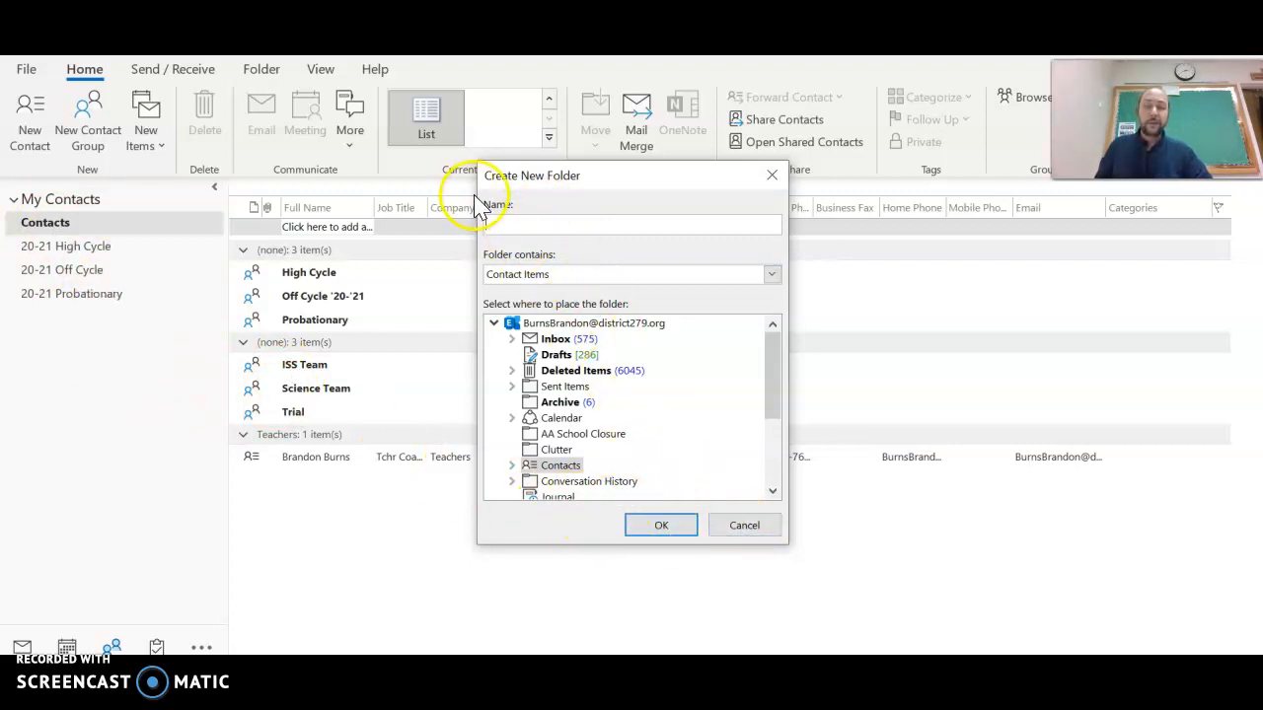
type("Trial")
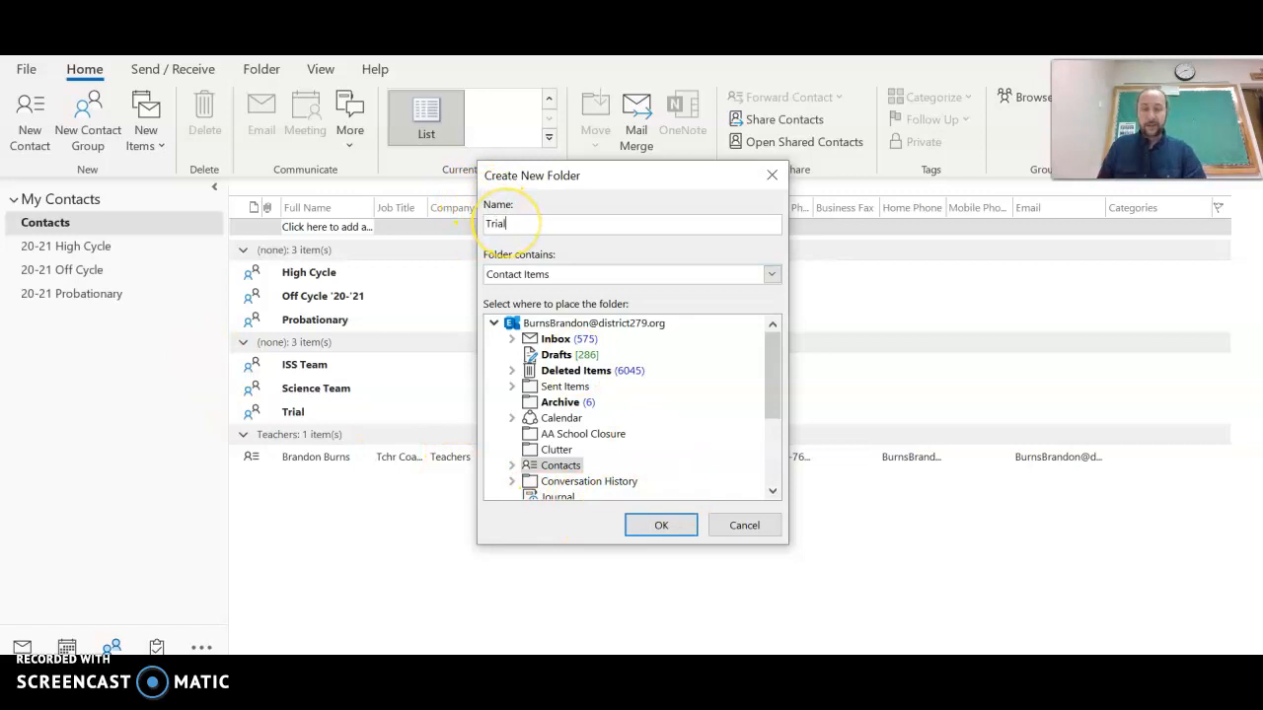
left_click(649, 526)
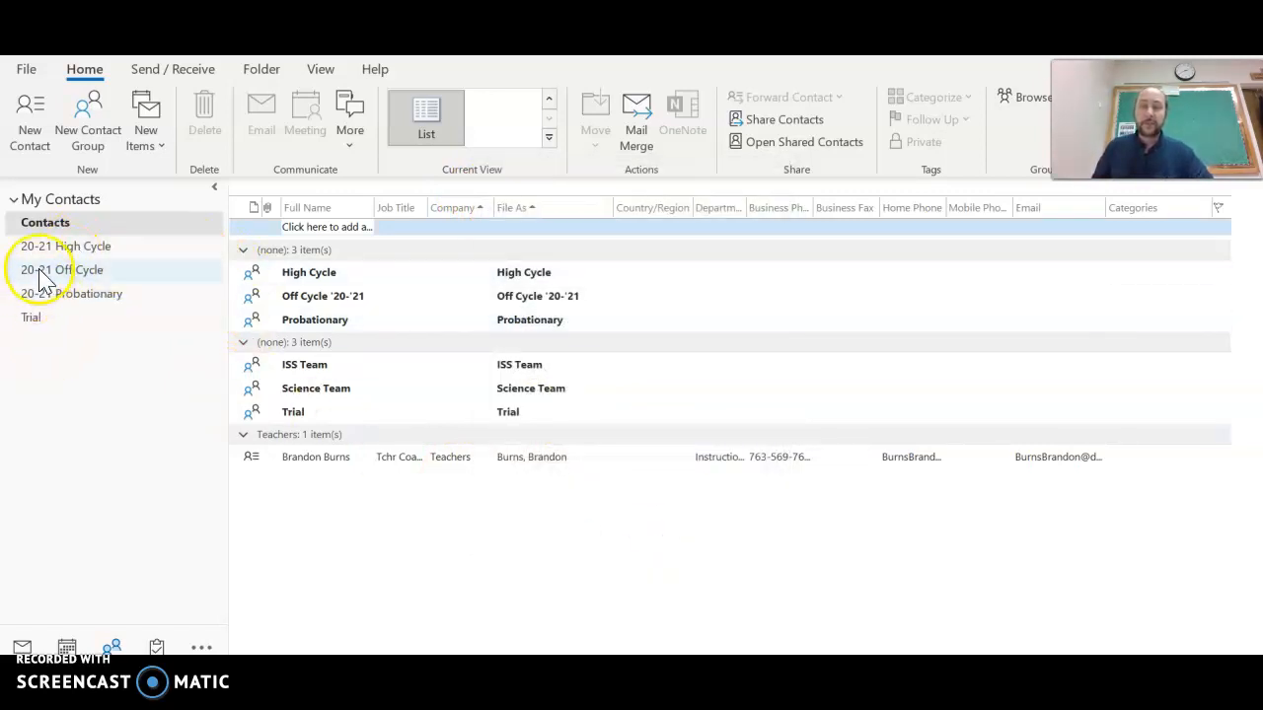
Step: Start a new contact in the 20-21 Probationary folder and enter the person's full name
left_click(88, 306)
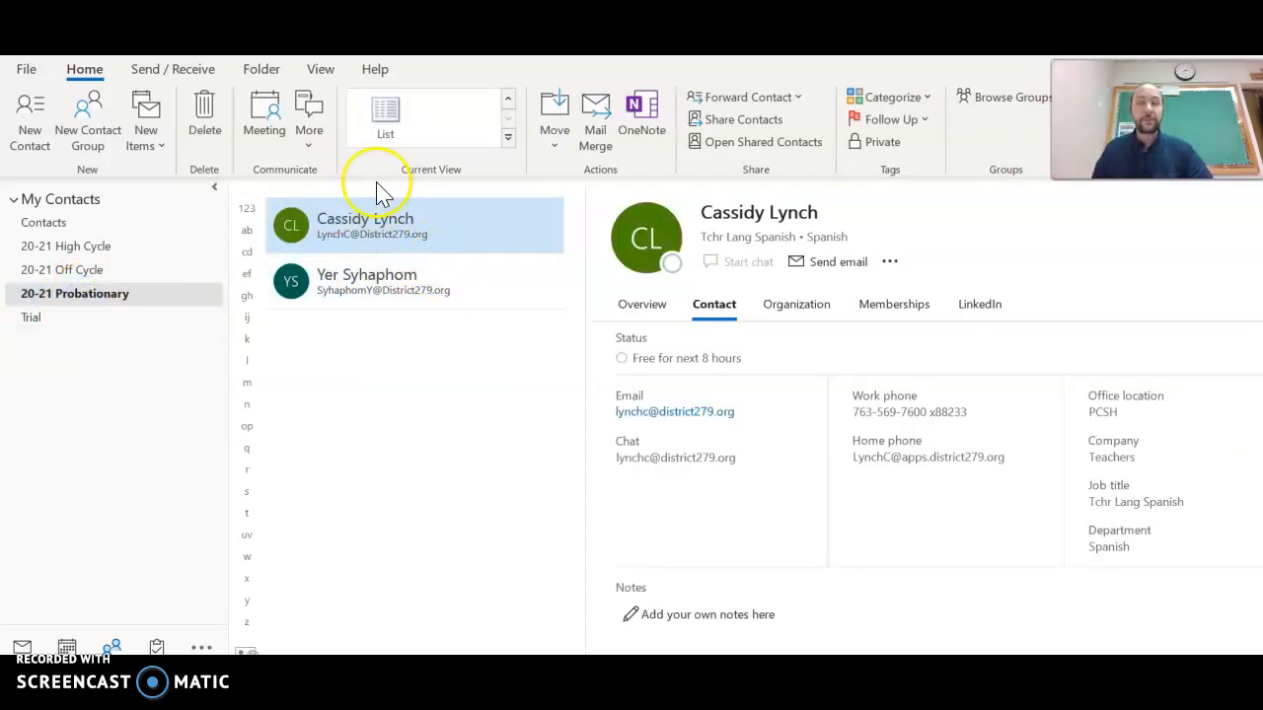
left_click(76, 274)
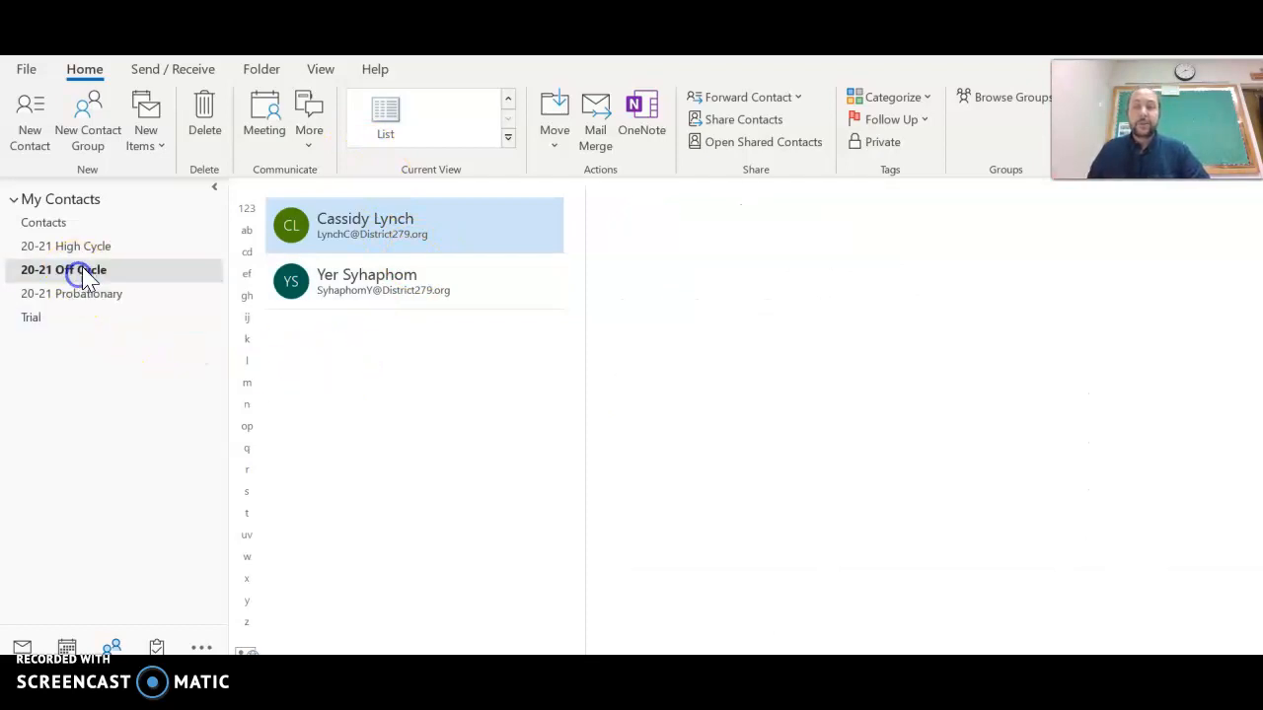
scroll(443, 386, "down", 2)
scroll(443, 386, "up", 2)
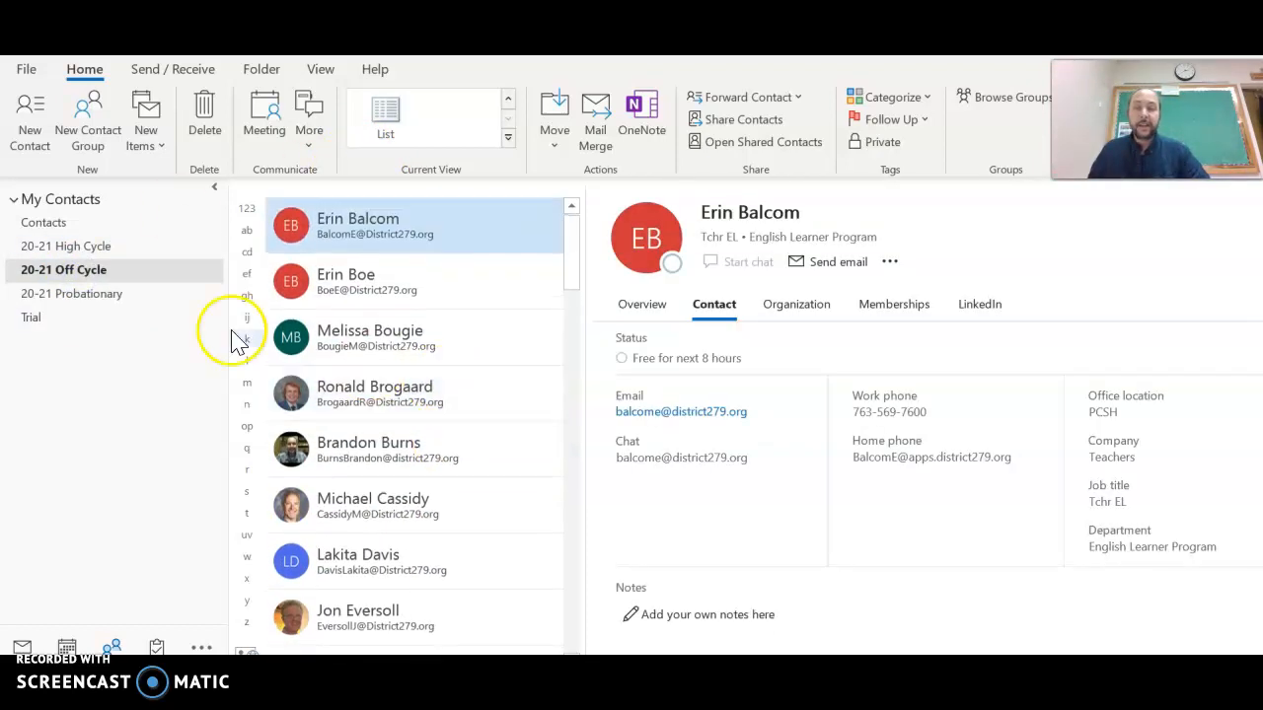
left_click(101, 296)
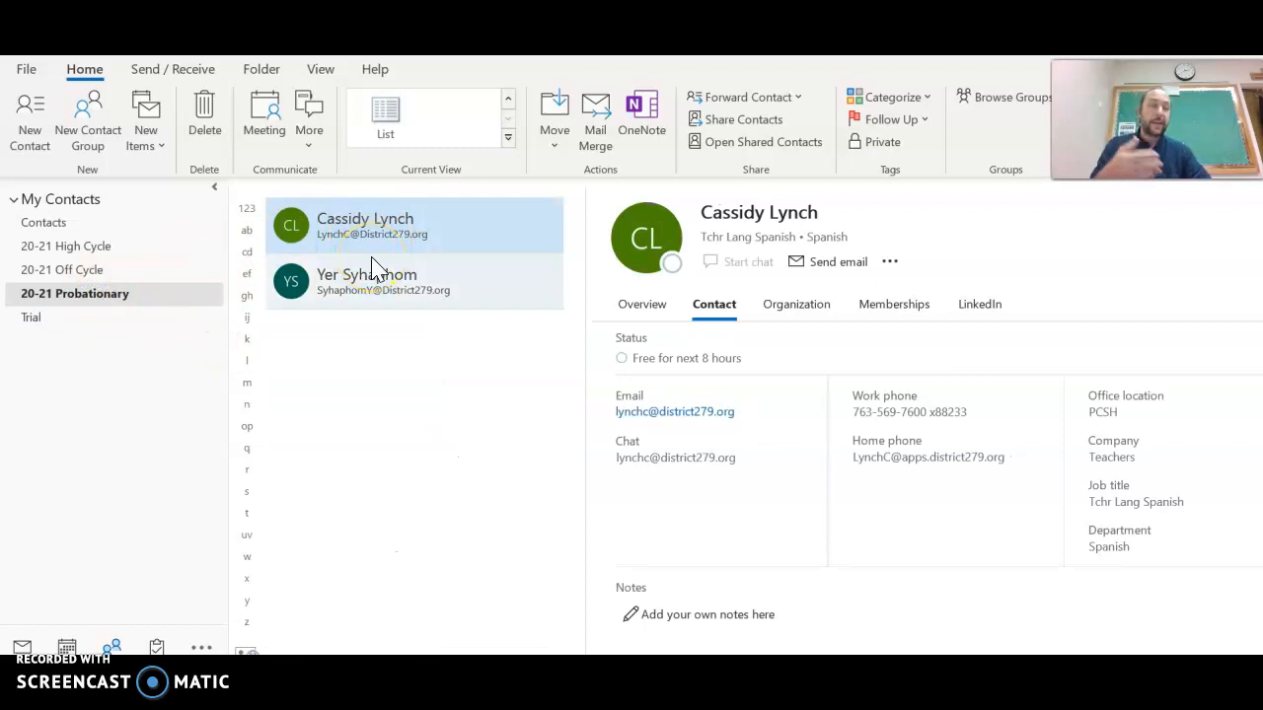
left_click(335, 223)
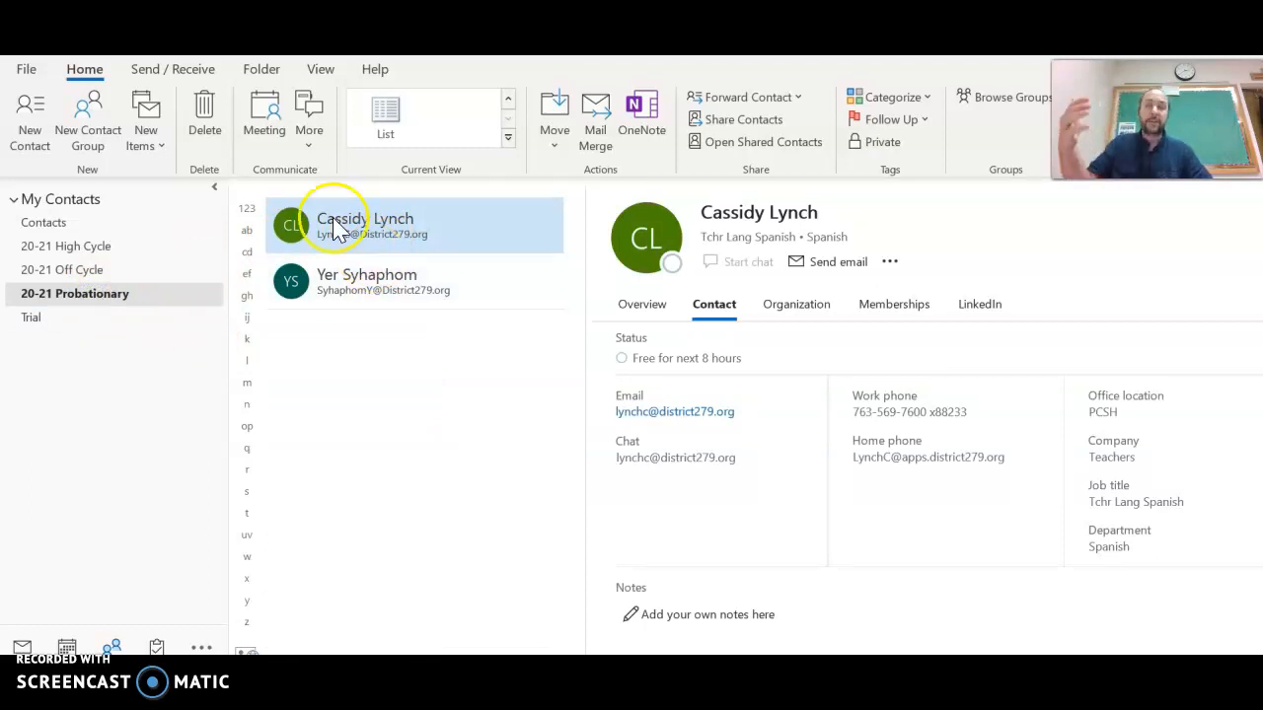
left_click(24, 118)
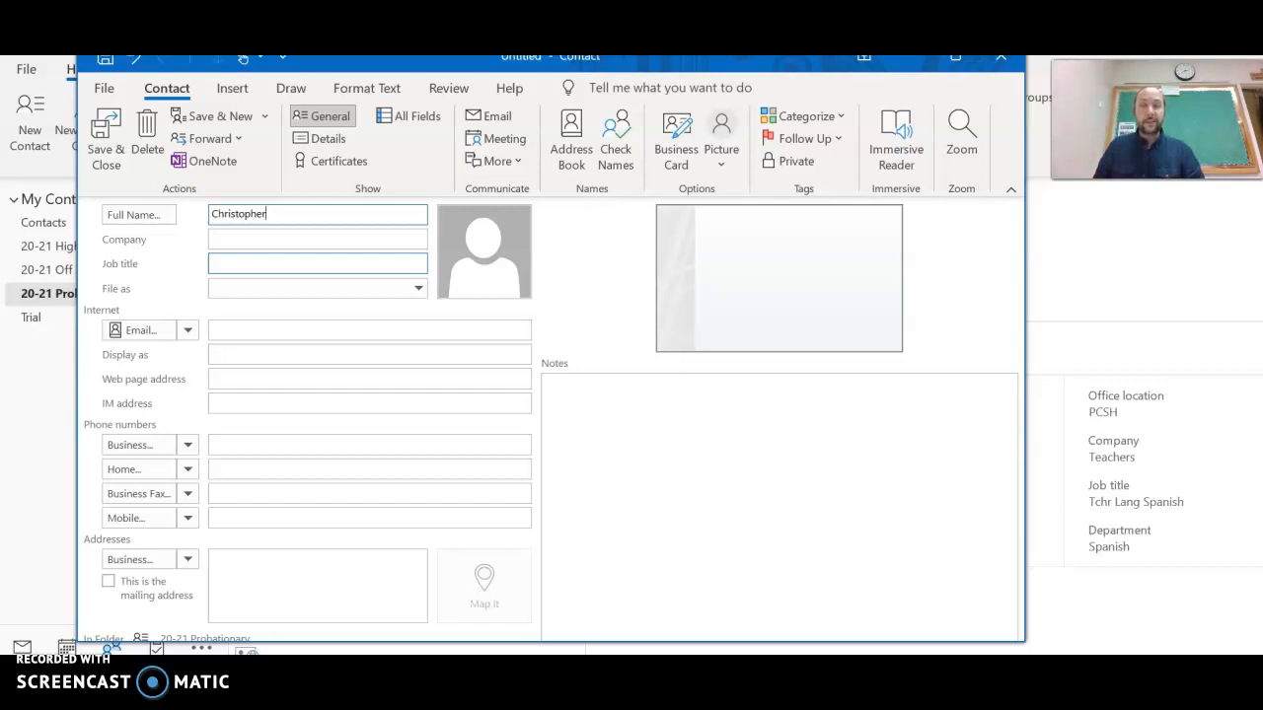
key("BackSpace")
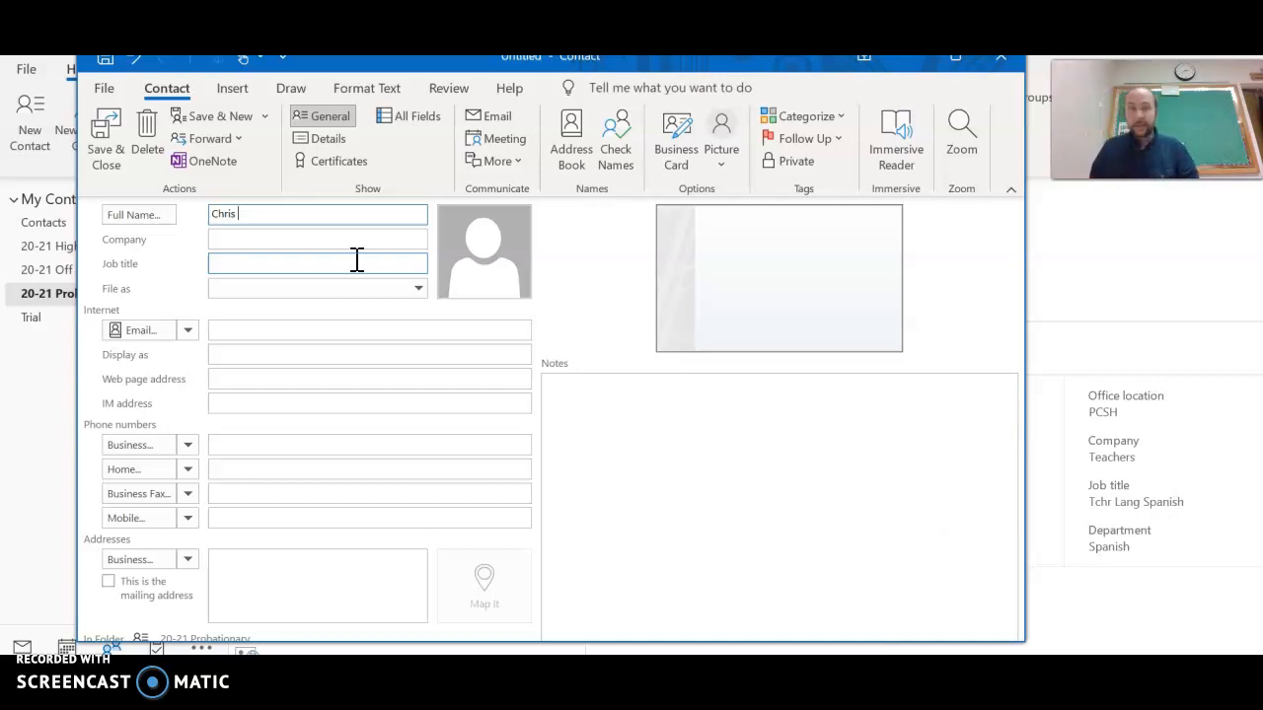
type("a")
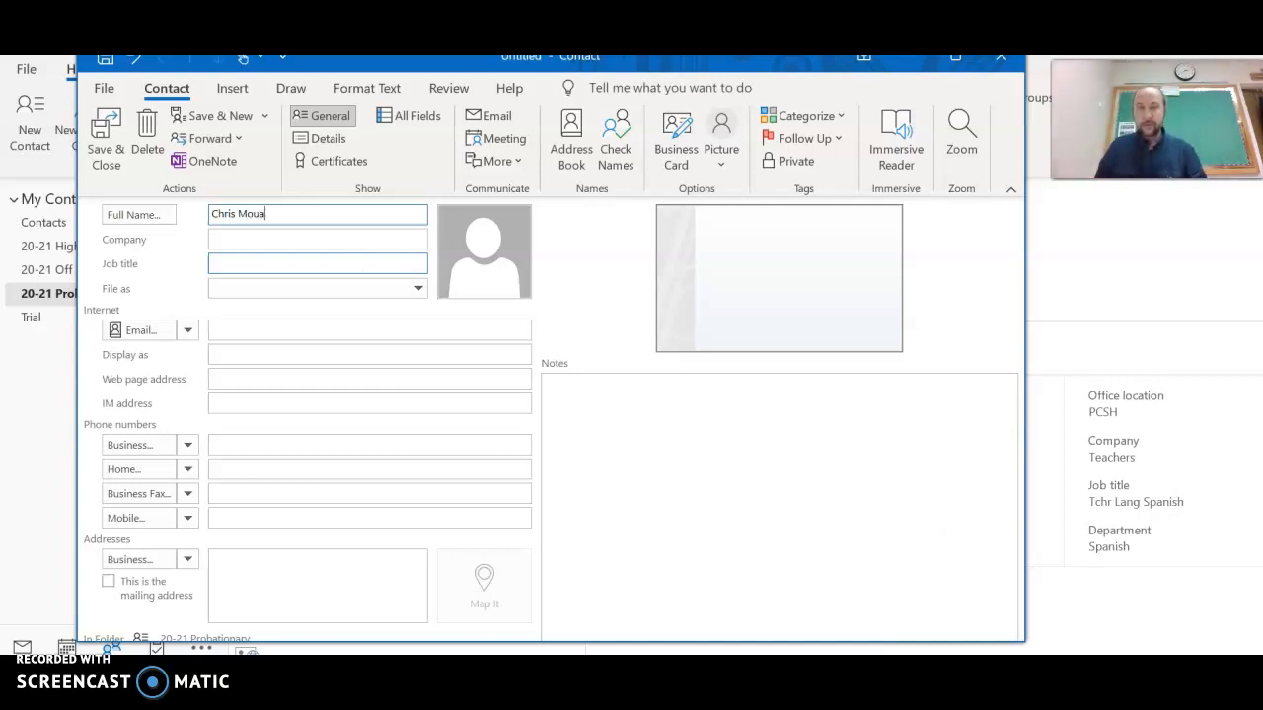
Step: Look up the person by last name in the Offline Global Address List and add their e-mail address to the contact
left_click(156, 340)
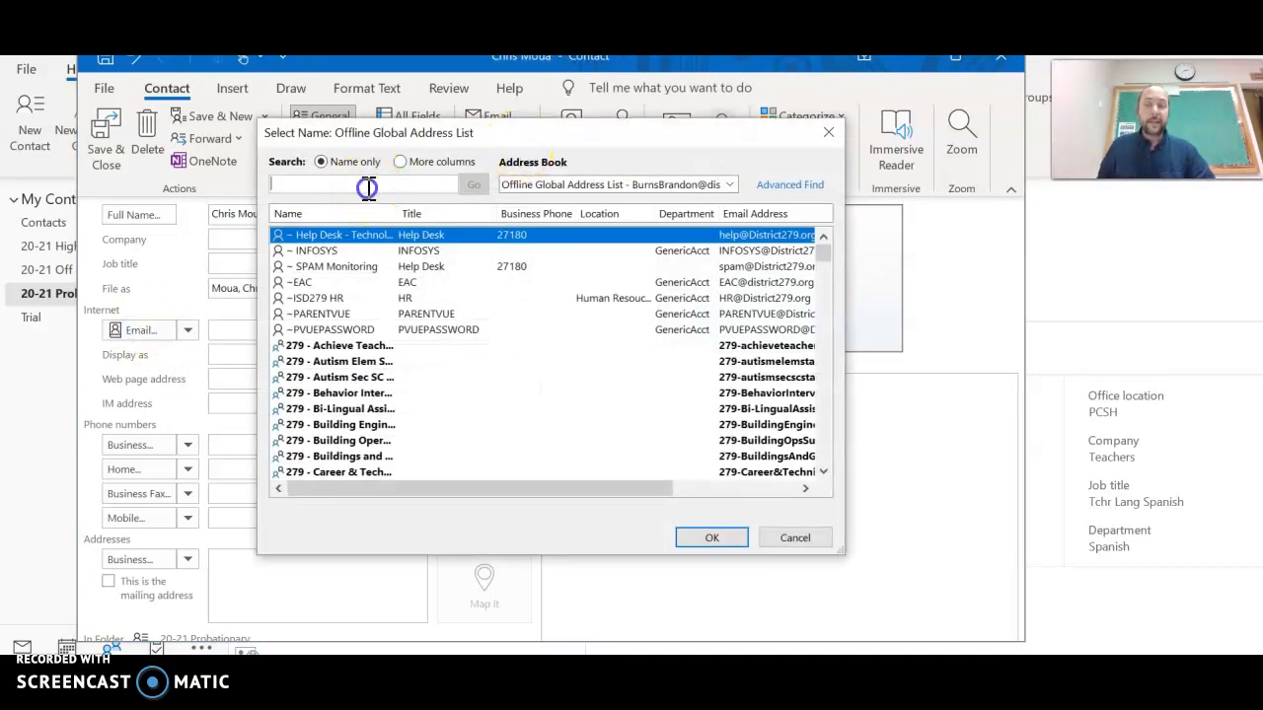
type("mou")
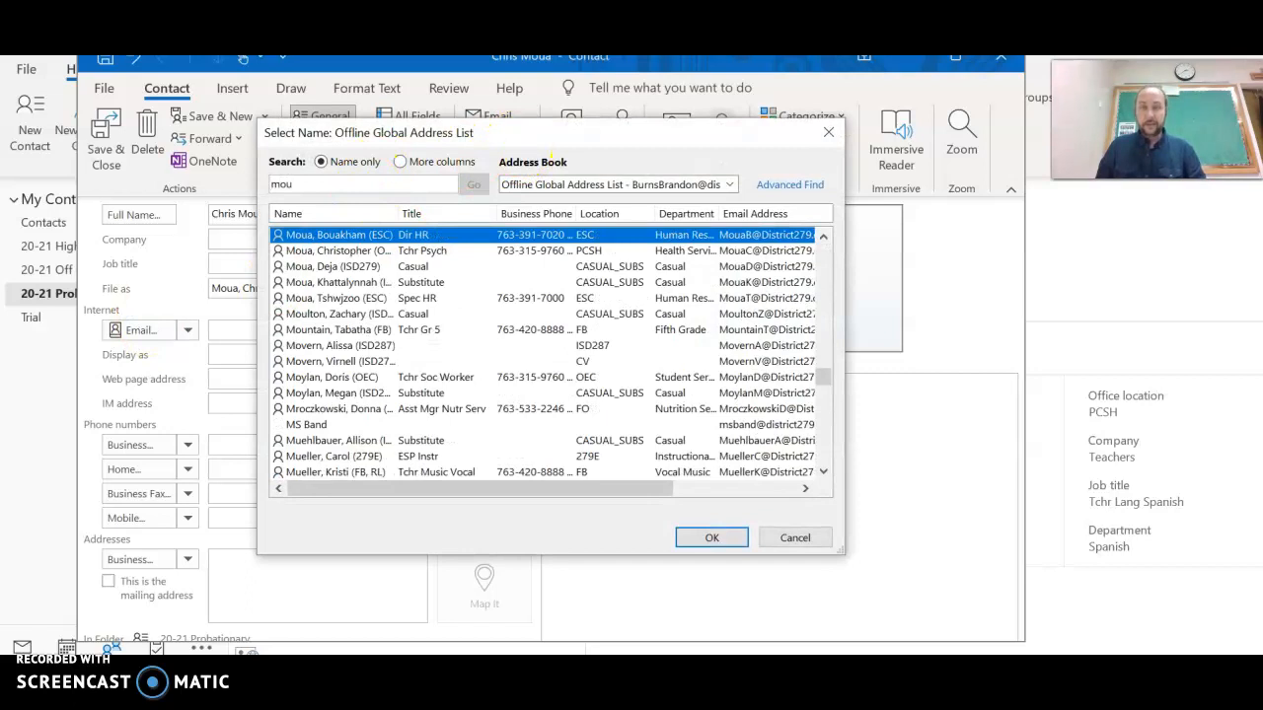
left_click(332, 250)
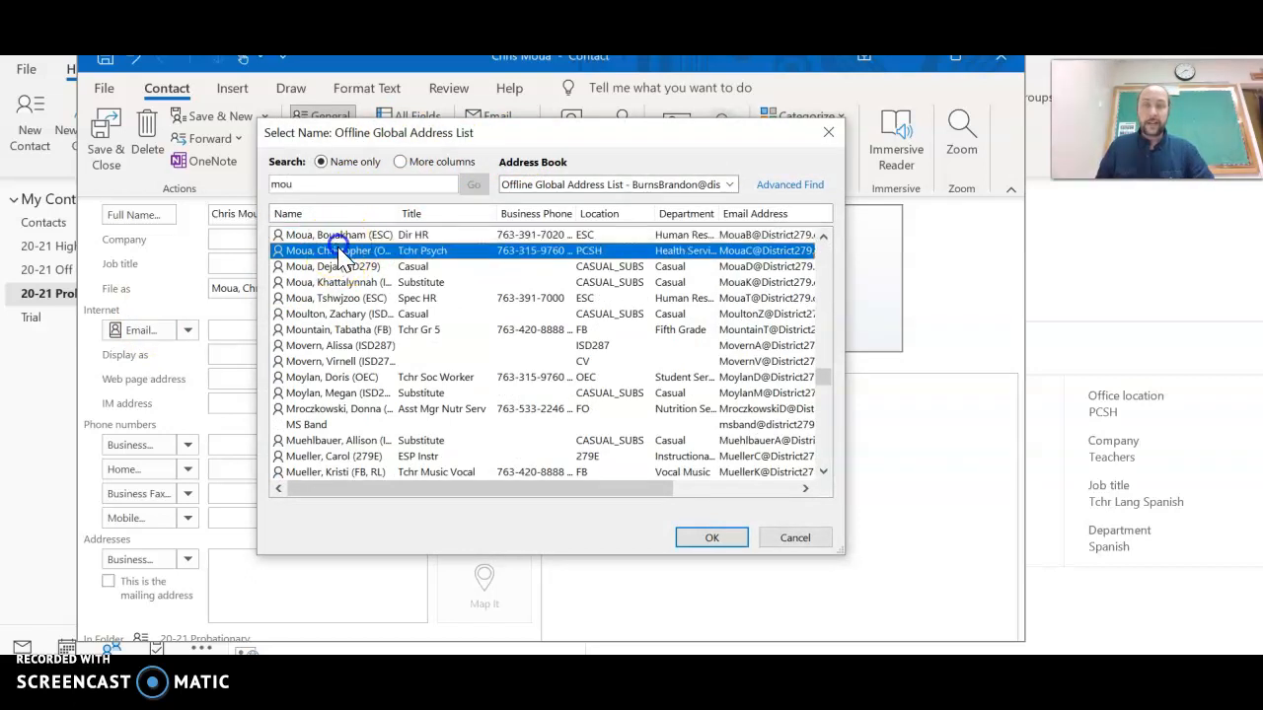
left_click(716, 541)
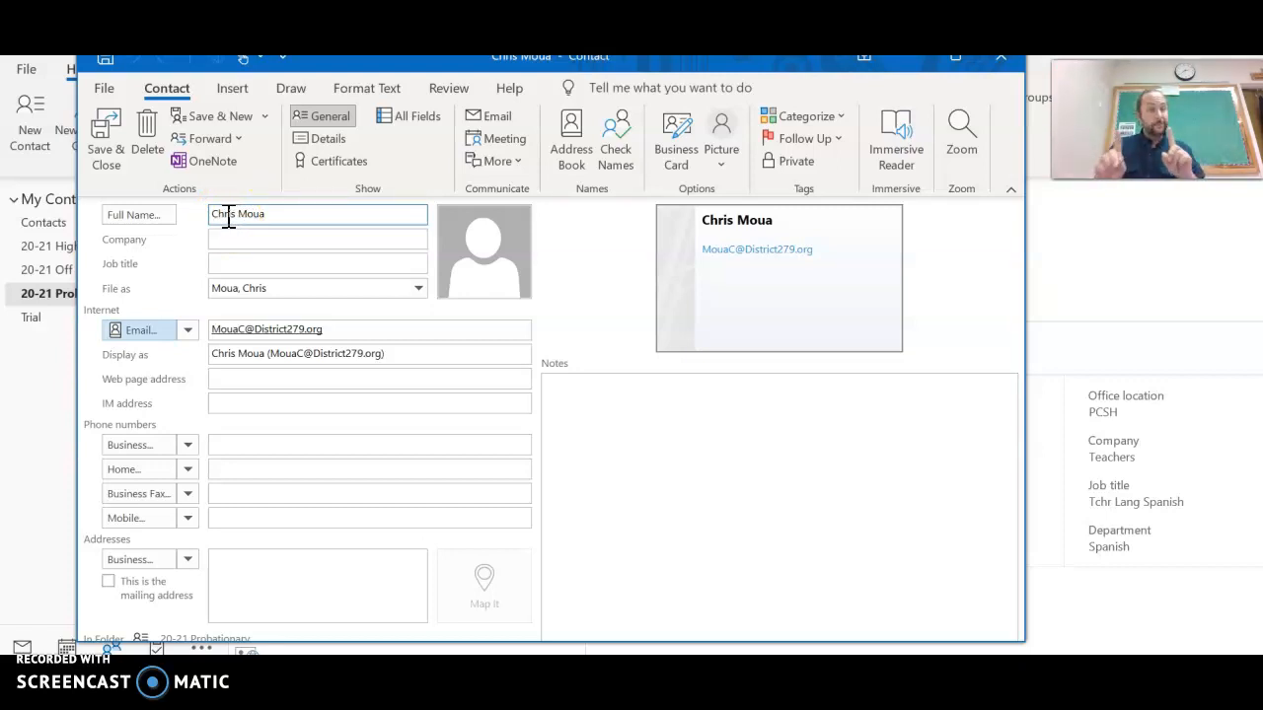
Step: Replace the contact's first name with a made-up one in the full name details
left_click(125, 217)
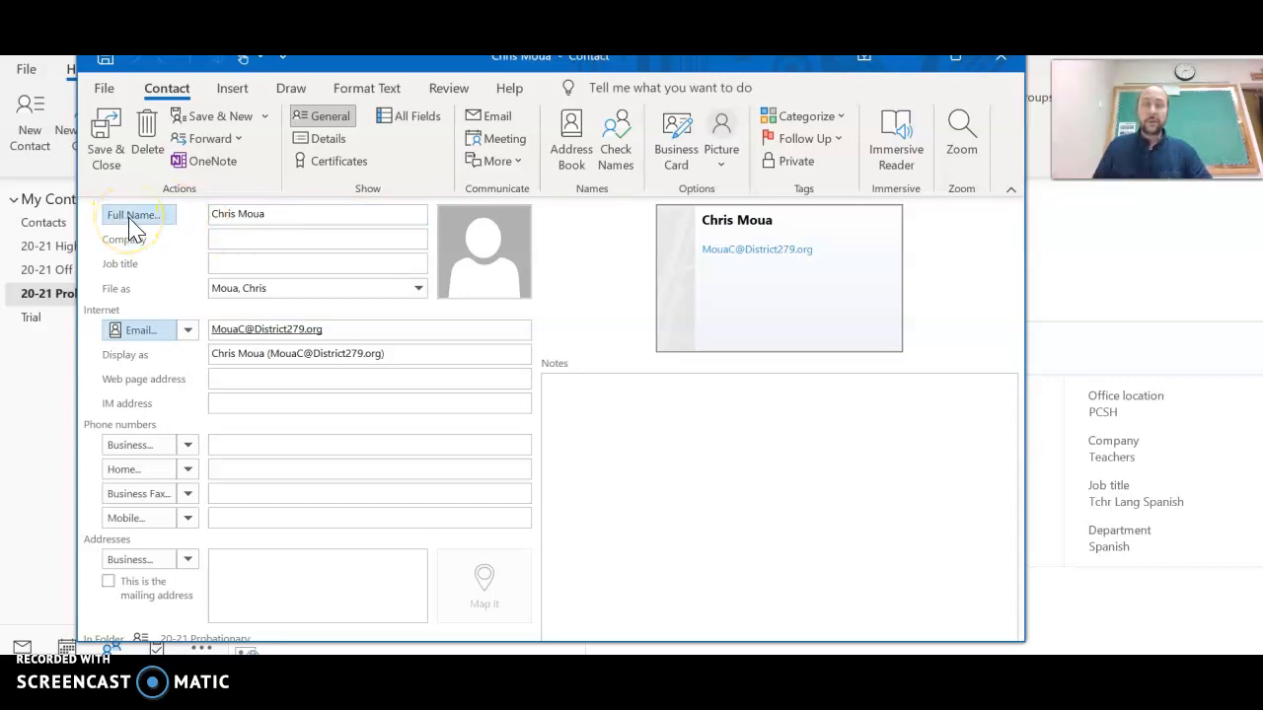
left_click(133, 219)
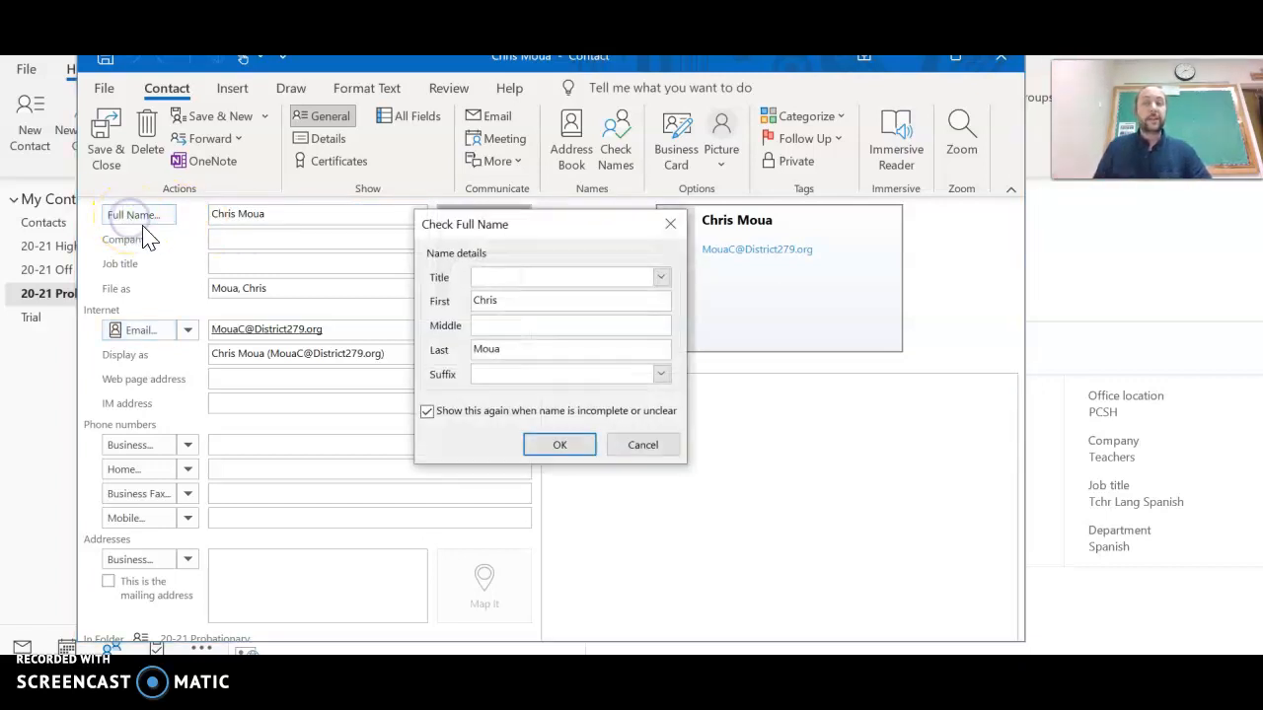
left_click(520, 300)
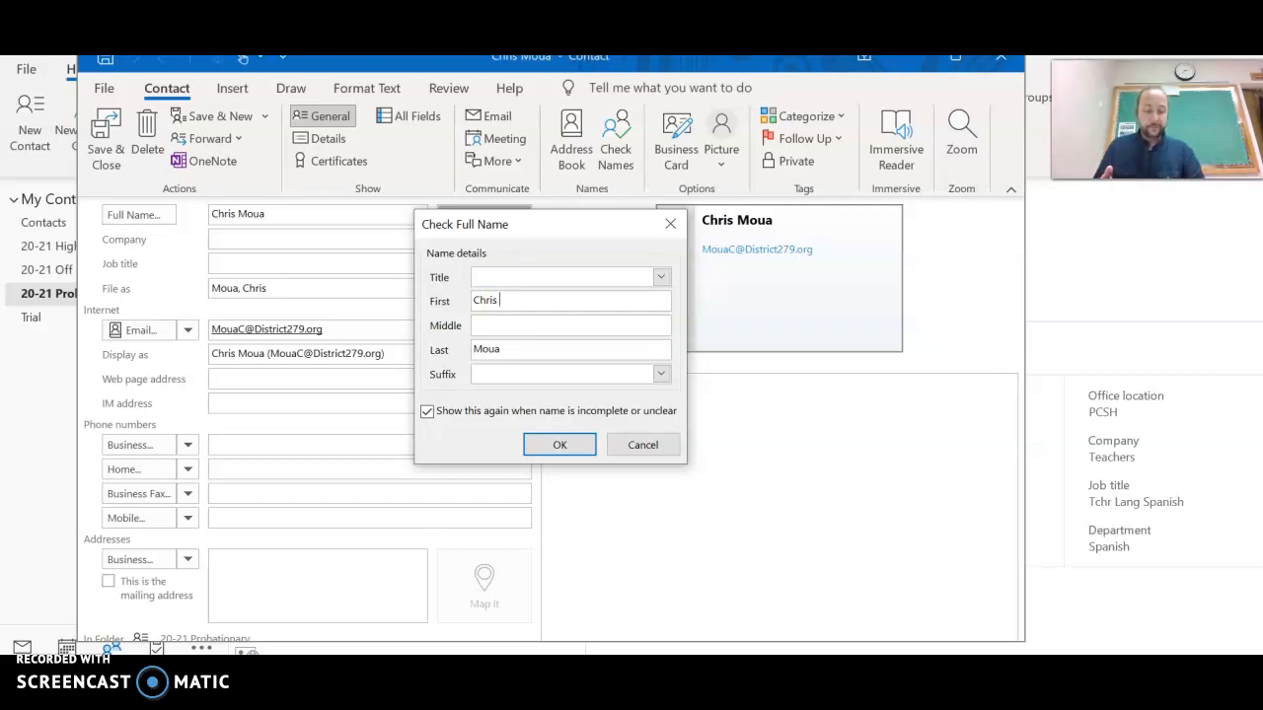
key("BackSpace")
key("BackSpace")
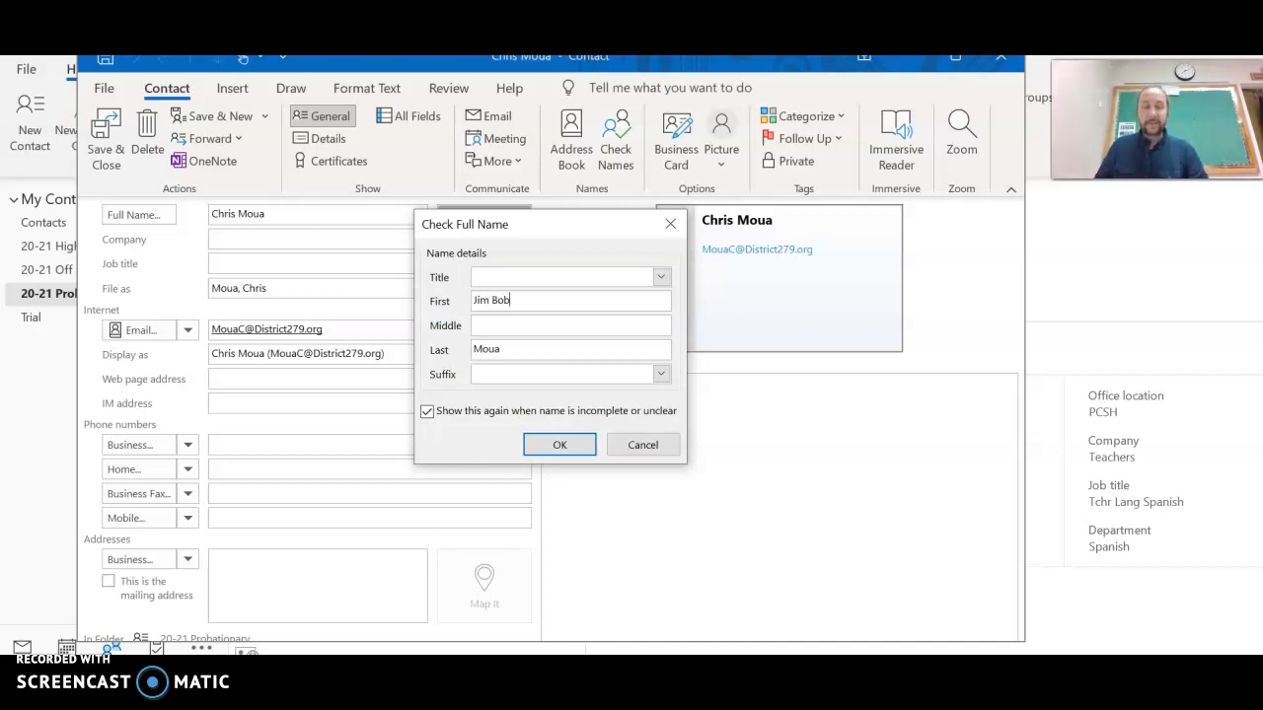
left_click(560, 449)
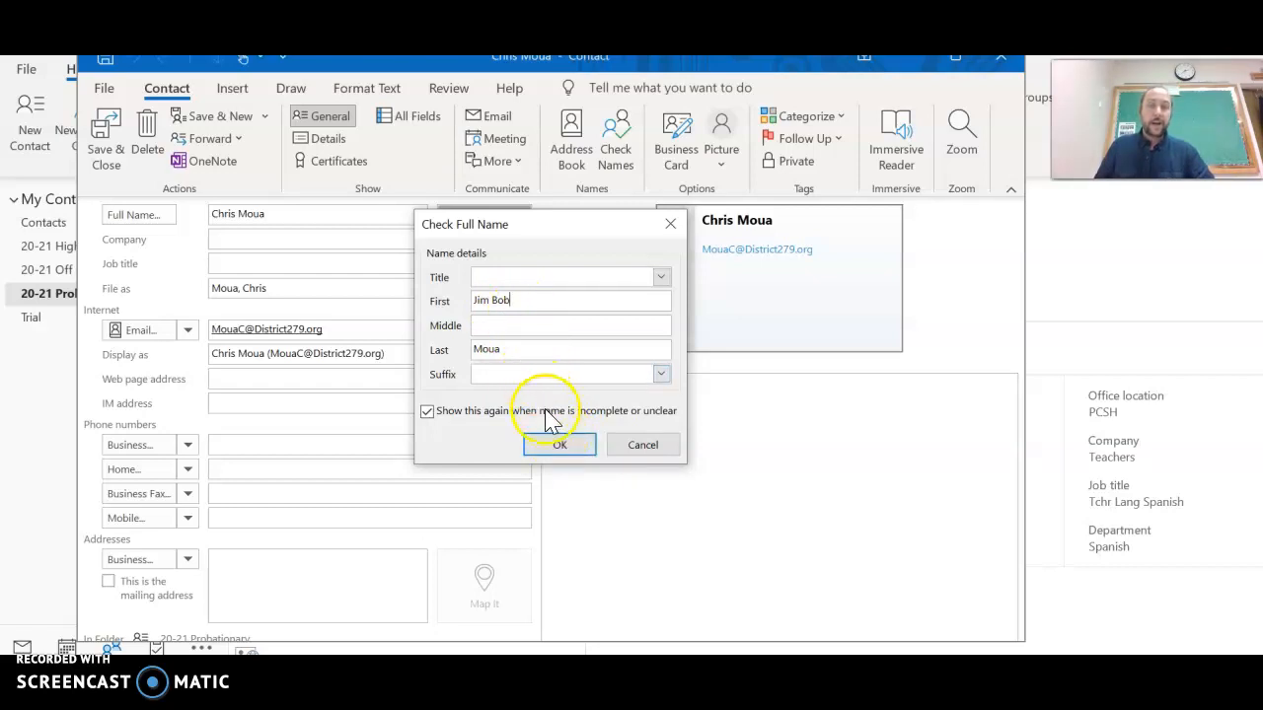
left_click(555, 441)
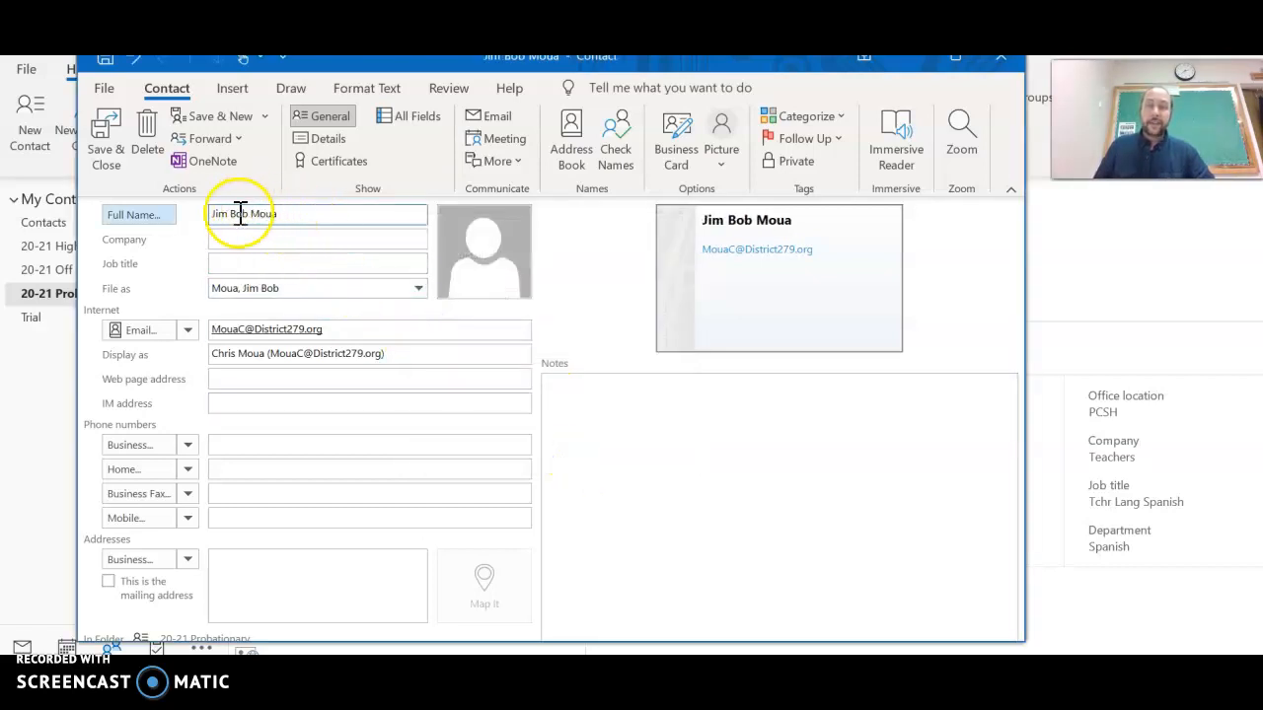
Step: Retype the contact's made-up full name directly in the contact form
left_click_drag(289, 214, 211, 214)
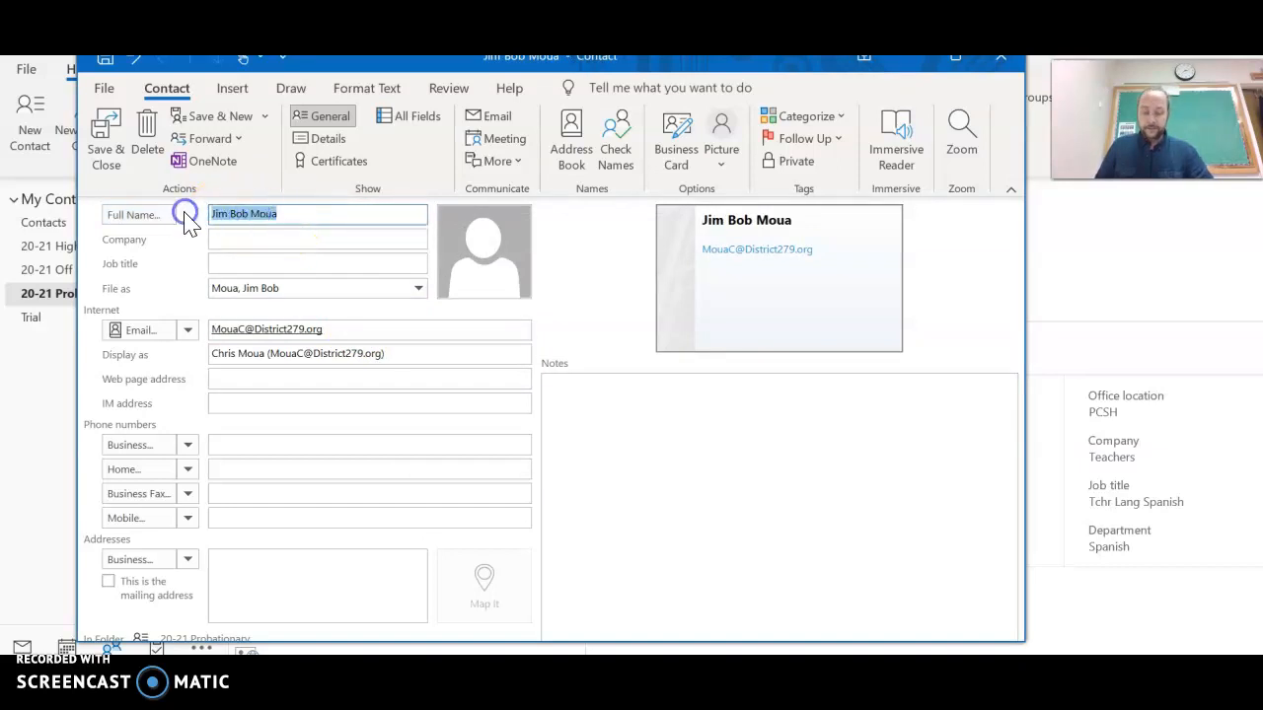
type("Jim")
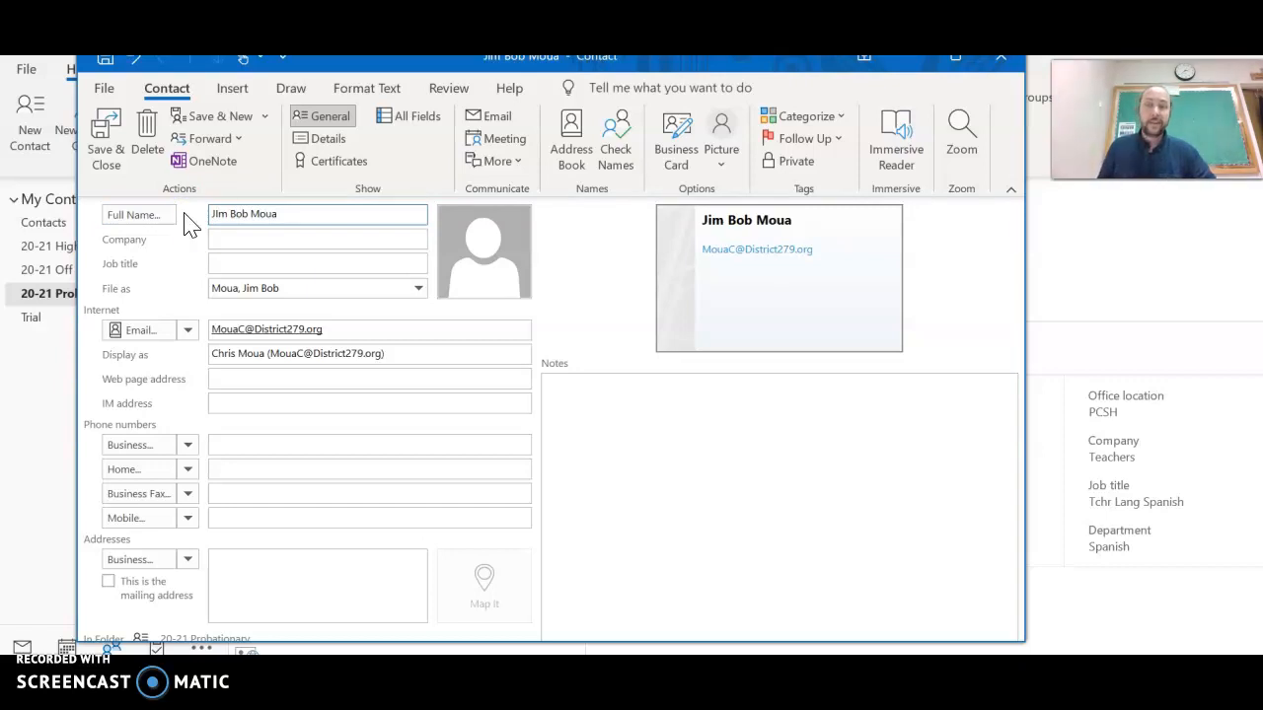
left_click(243, 213)
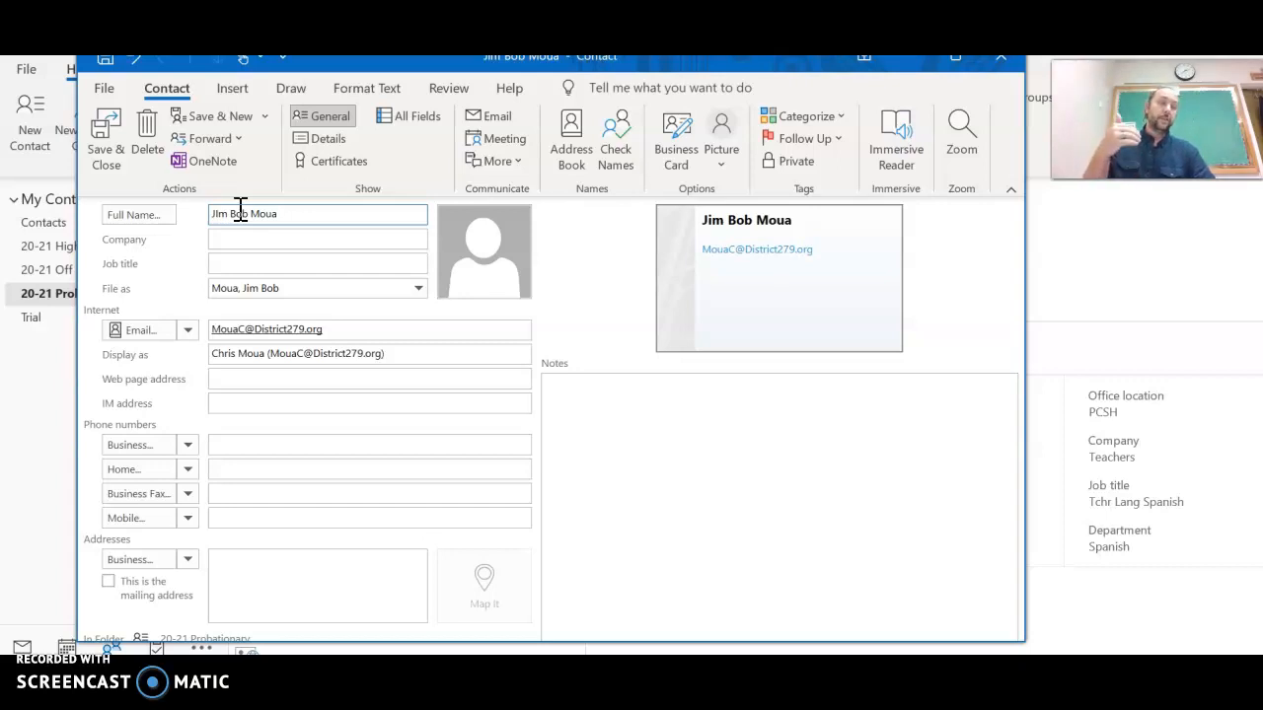
Step: Set the contact's first name to the person's unabbreviated given name in the full name details
left_click(166, 217)
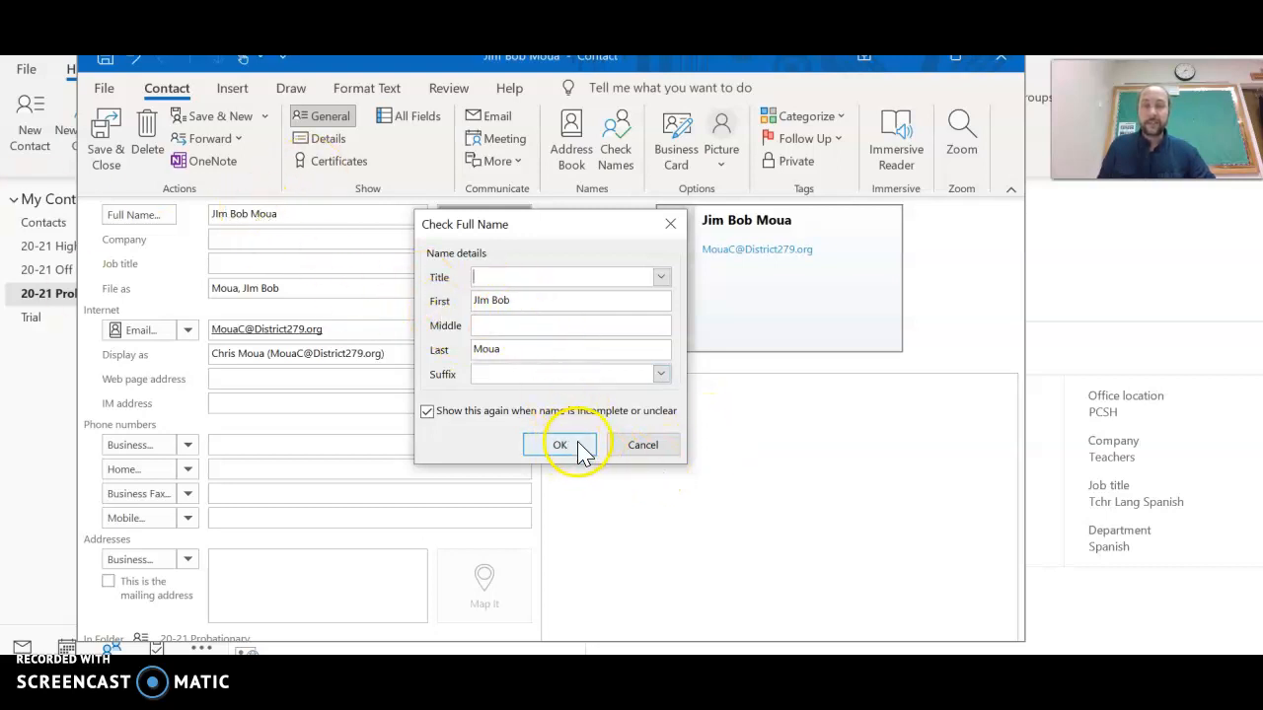
left_click_drag(517, 300, 456, 308)
type("Christopher")
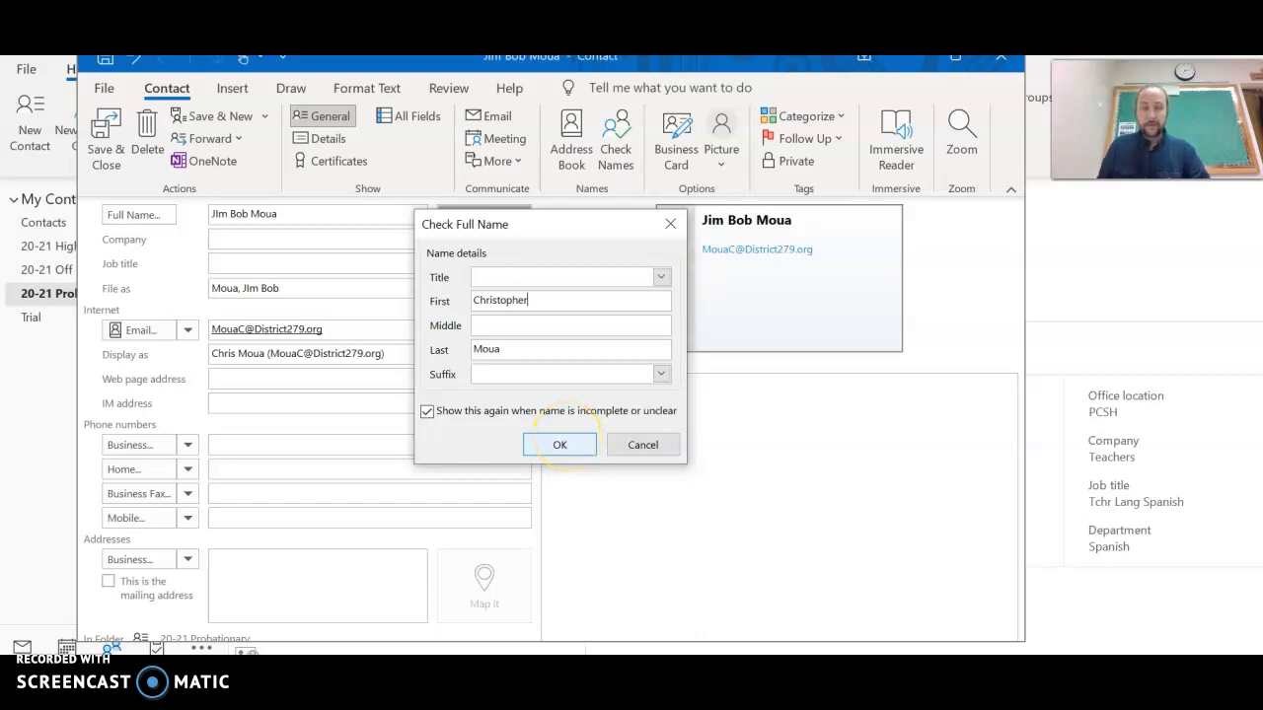
left_click(545, 445)
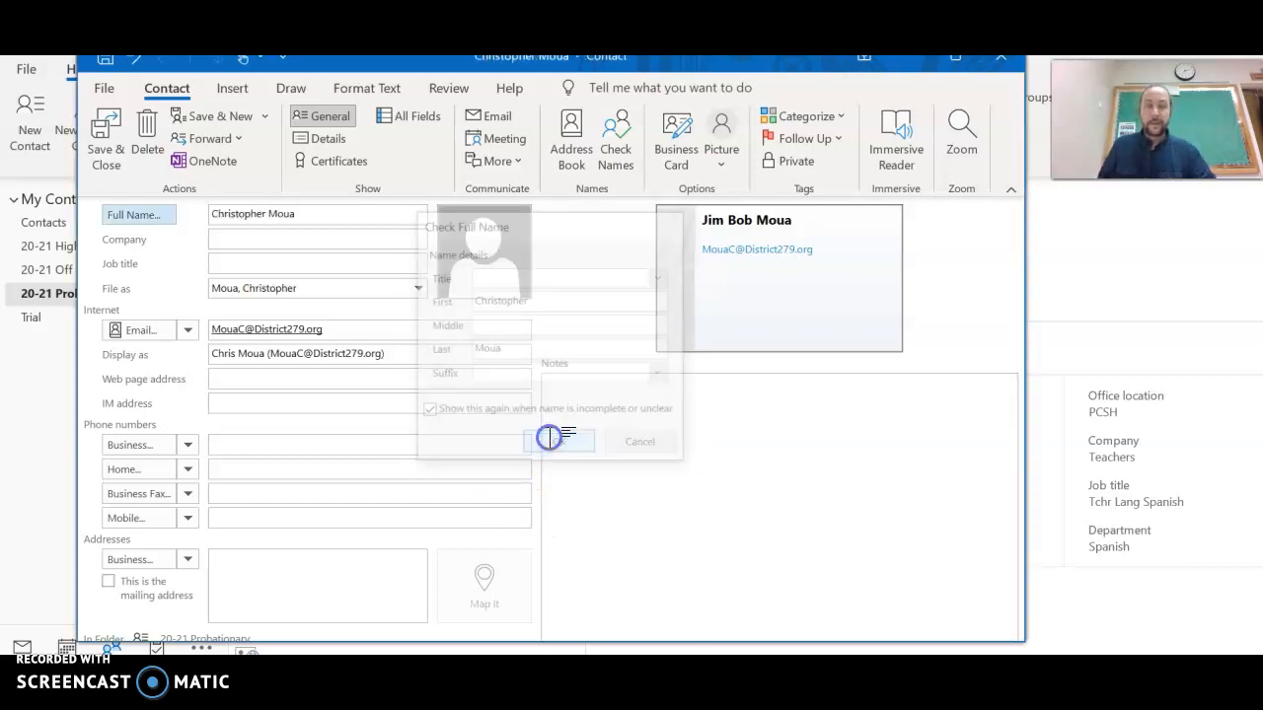
Step: Save the new contact to the 20-21 Probationary folder and close its form
left_click(103, 134)
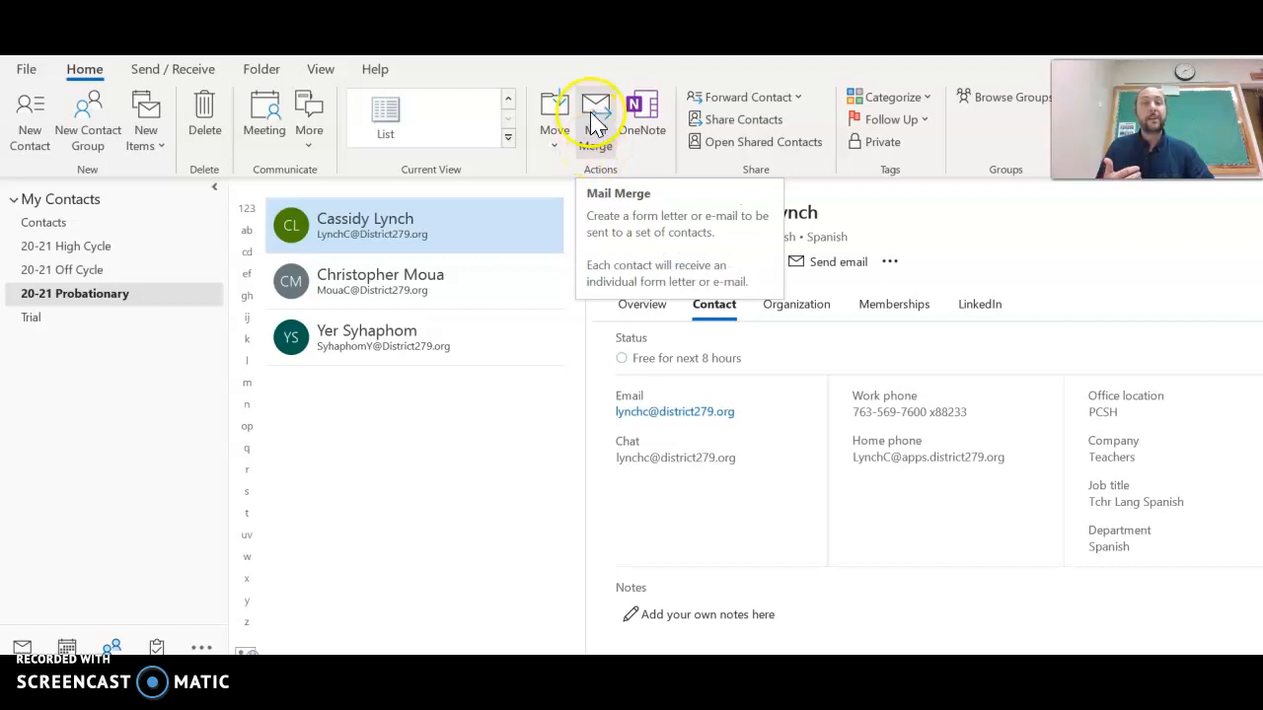
left_click(595, 152)
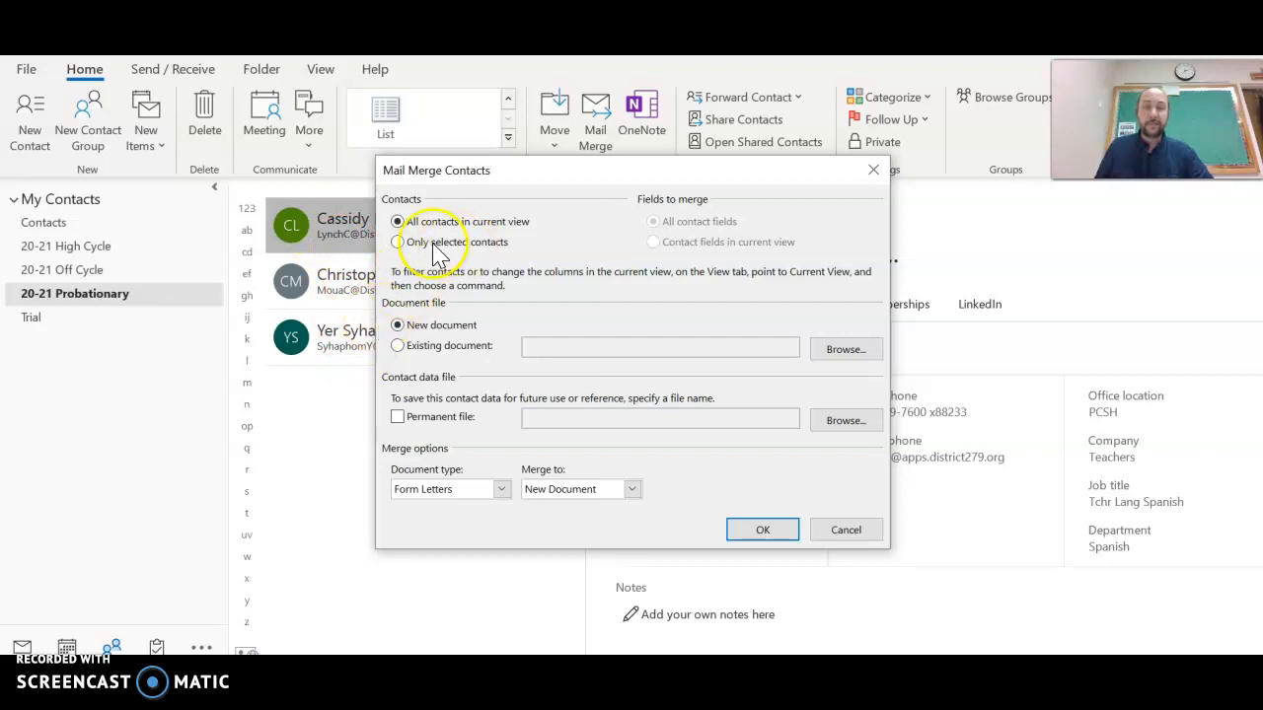
left_click(855, 533)
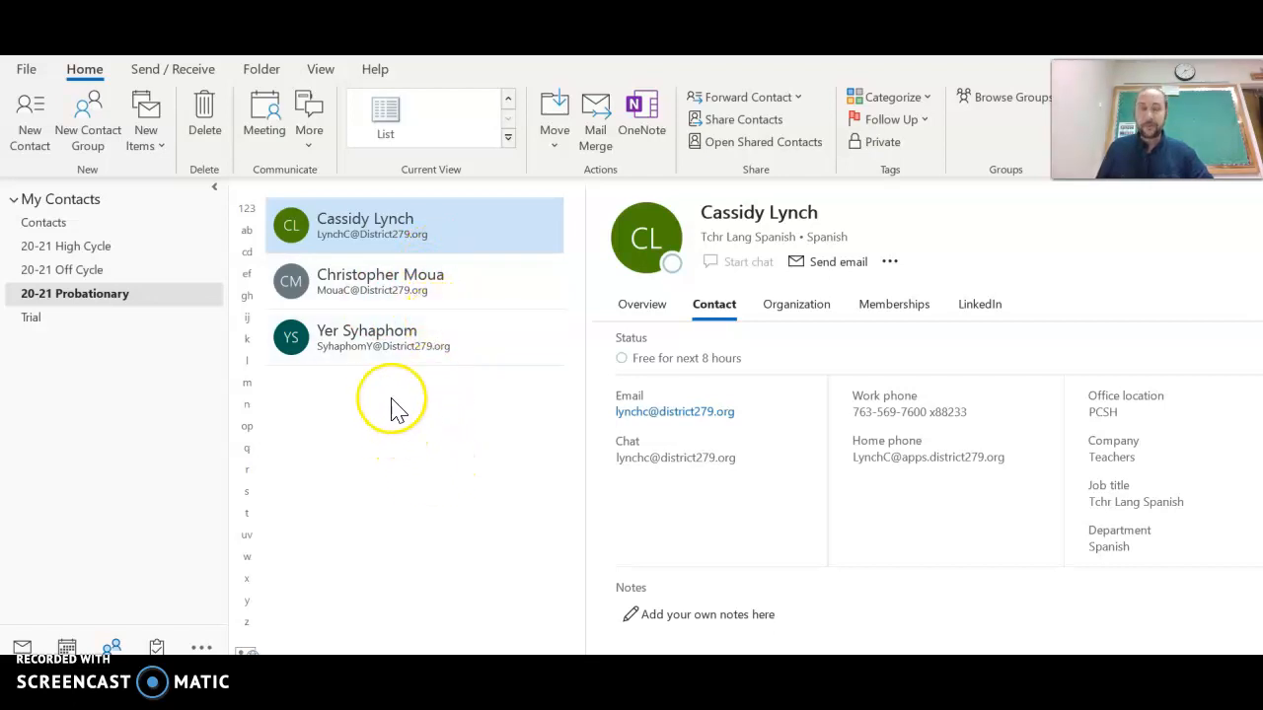
left_click(390, 355, "shift")
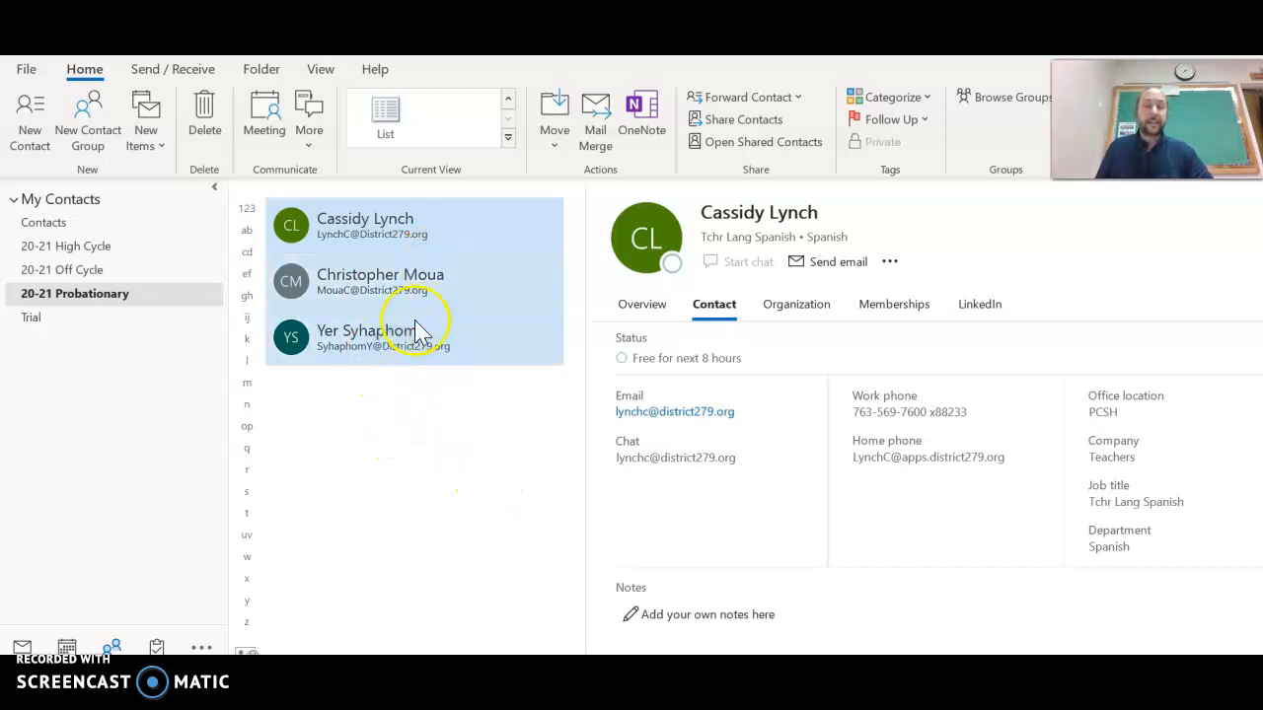
left_click_drag(390, 219, 391, 444)
left_click(363, 236)
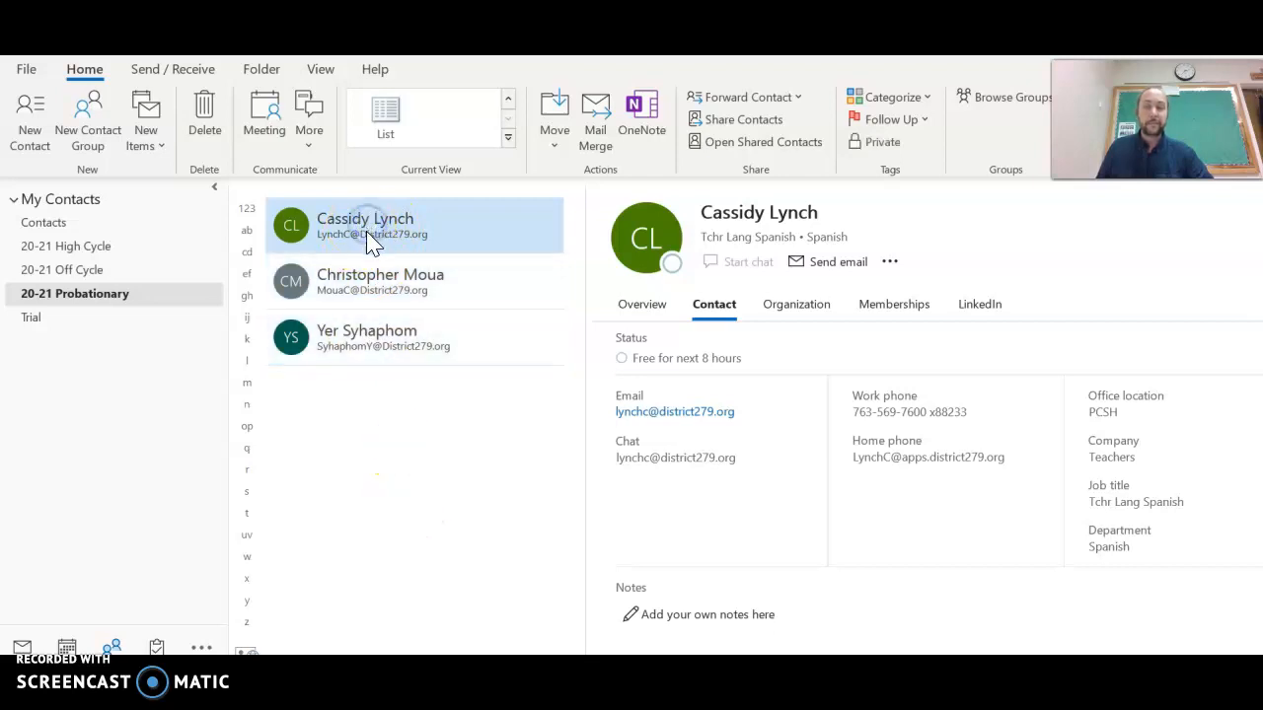
Step: Select all contacts in the 20-21 High Cycle folder, from the first to the last
left_click(107, 249)
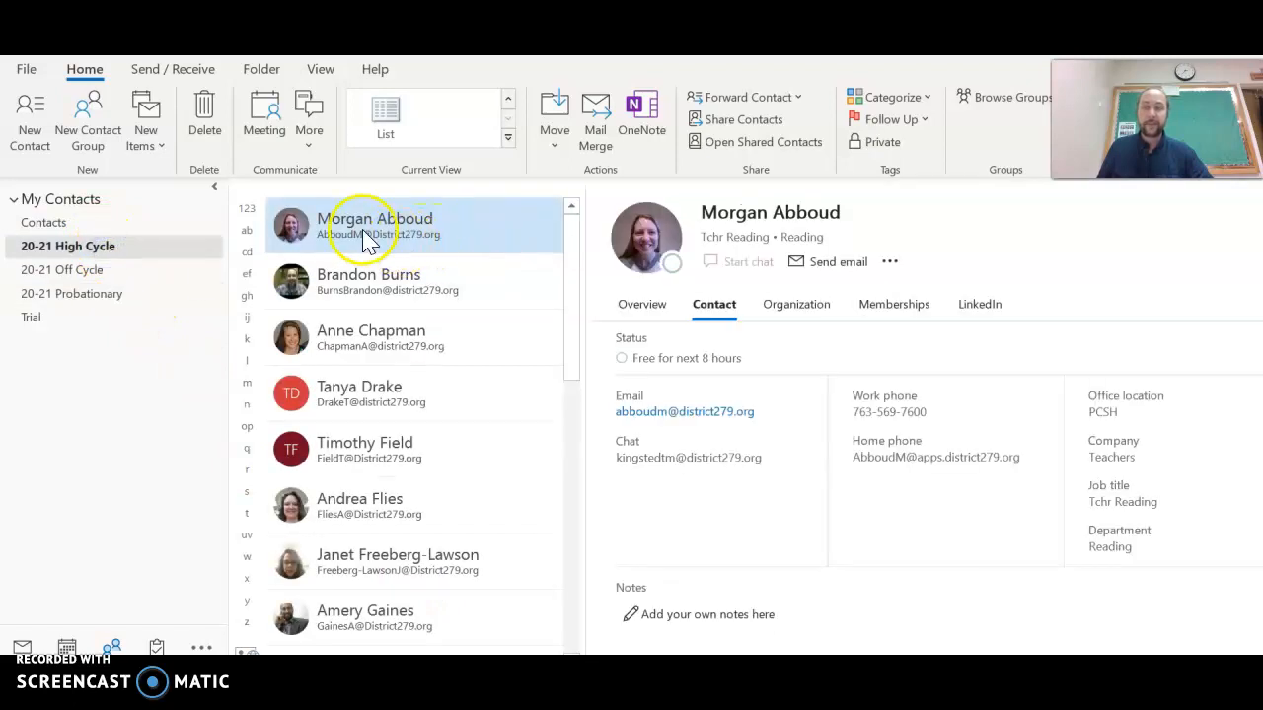
scroll(414, 404, "down", 2)
scroll(414, 405, "down", 5)
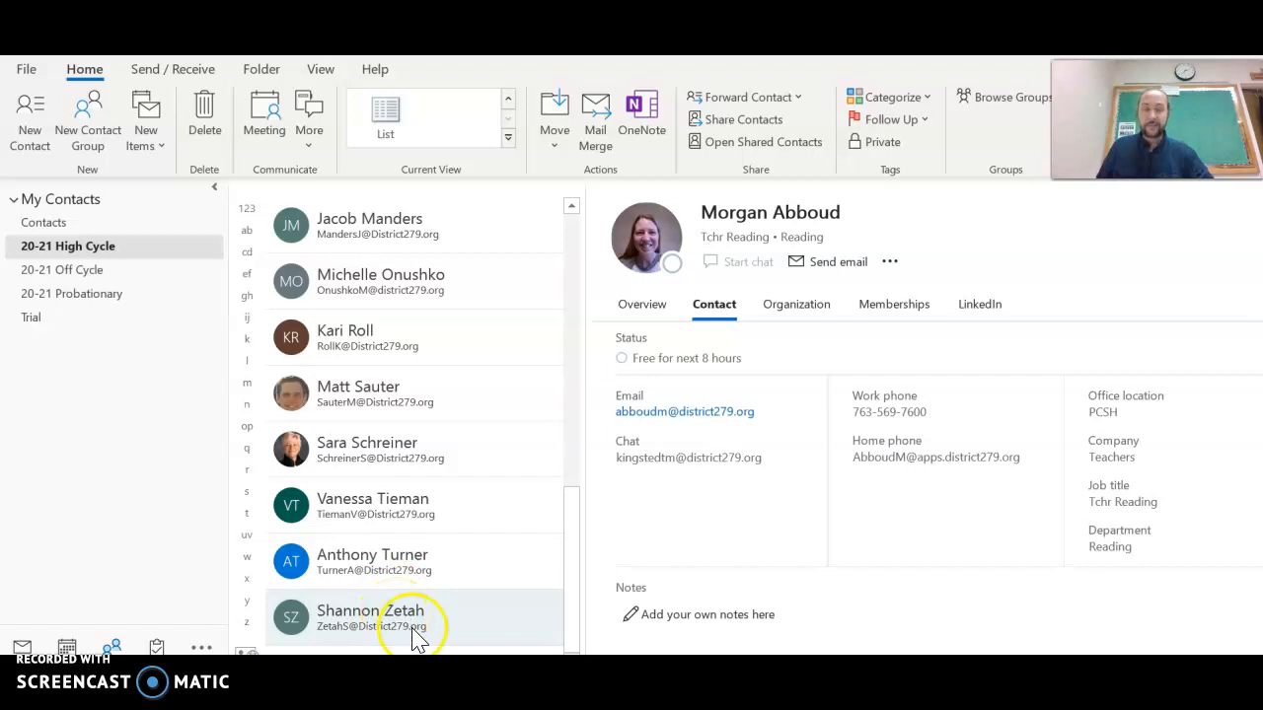
left_click(399, 616, "shift")
scroll(398, 616, "up", 7)
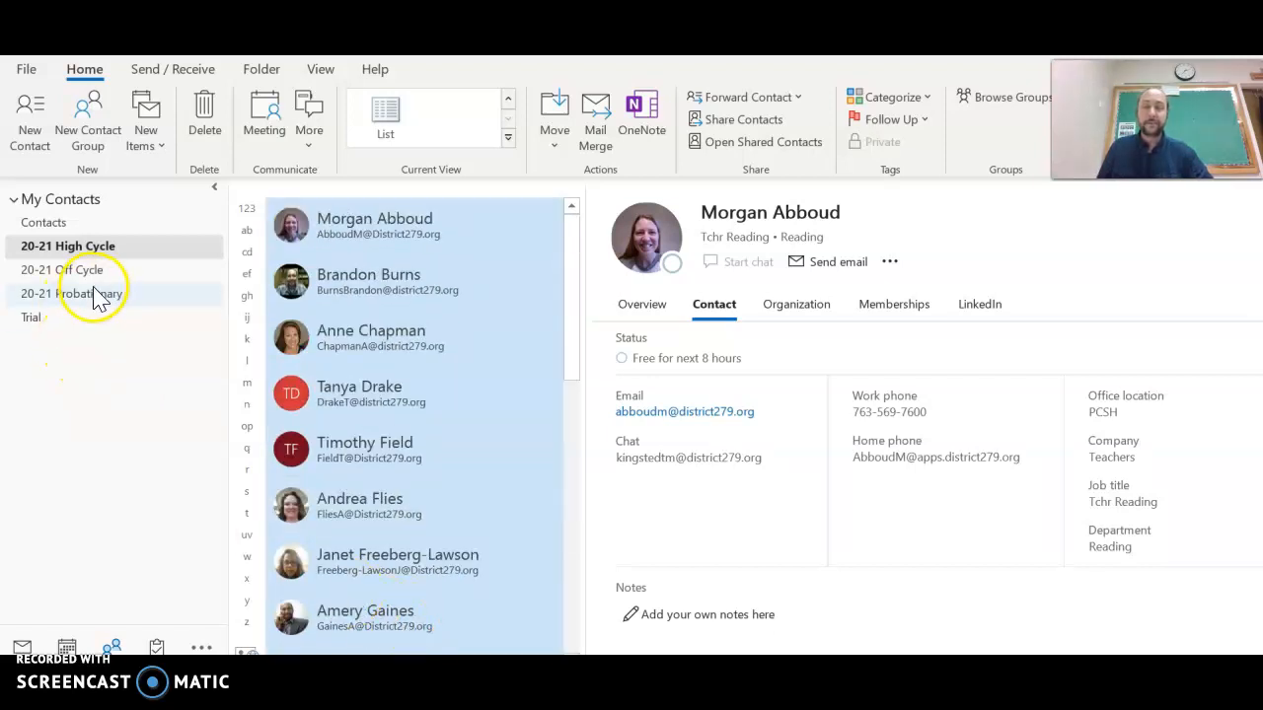
Step: Start a form-letter mail merge for only the selected contacts in a new document, merged to Email with the subject line "Trial"
left_click(598, 130)
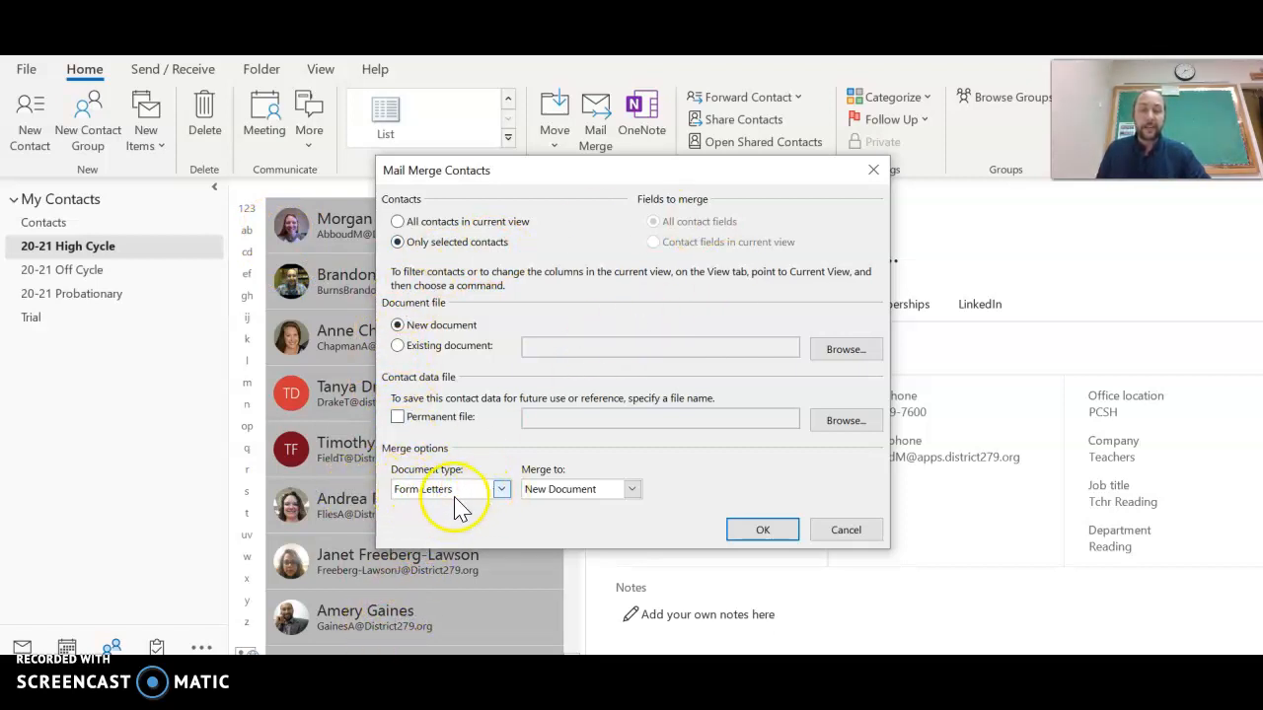
left_click(632, 489)
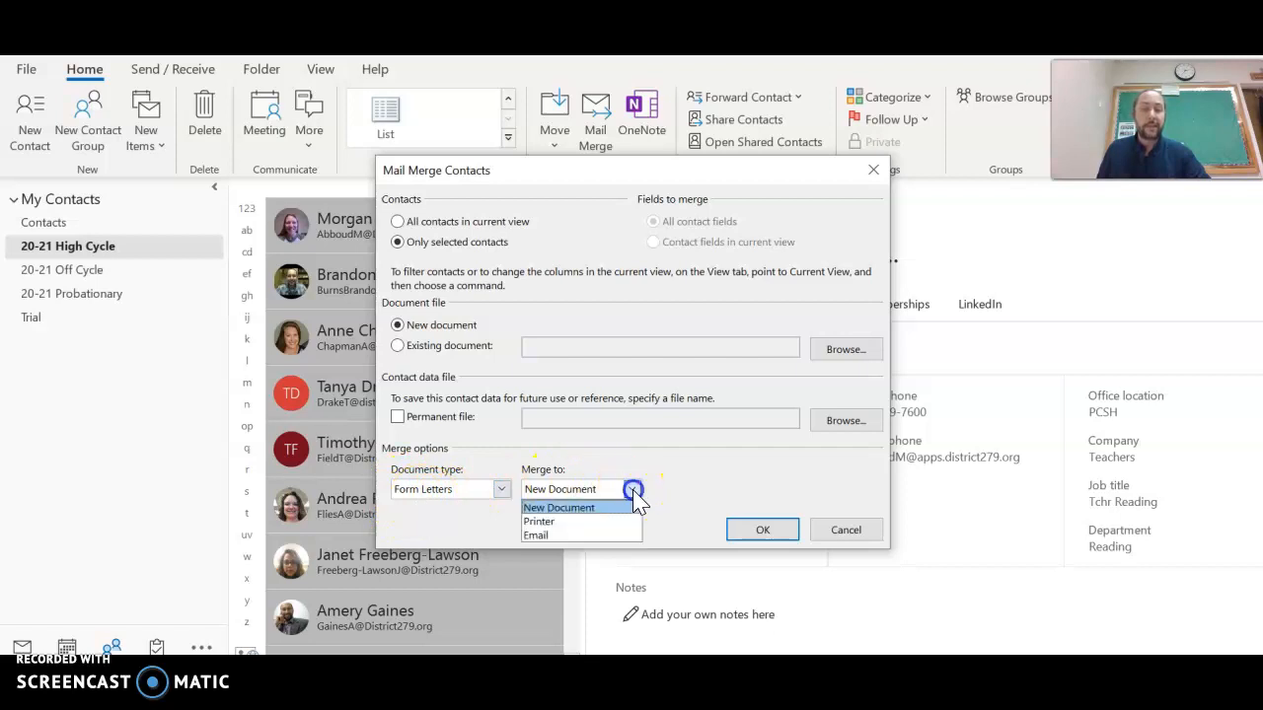
left_click(600, 534)
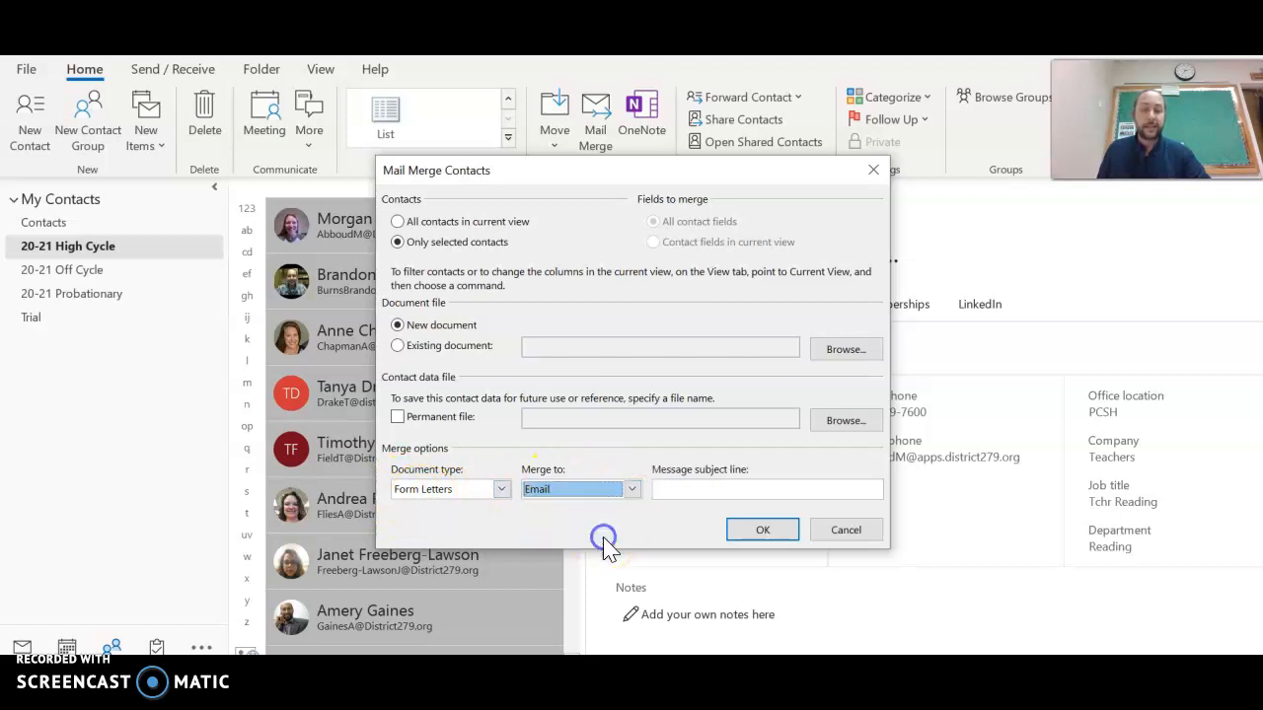
left_click(691, 485)
type("Trial")
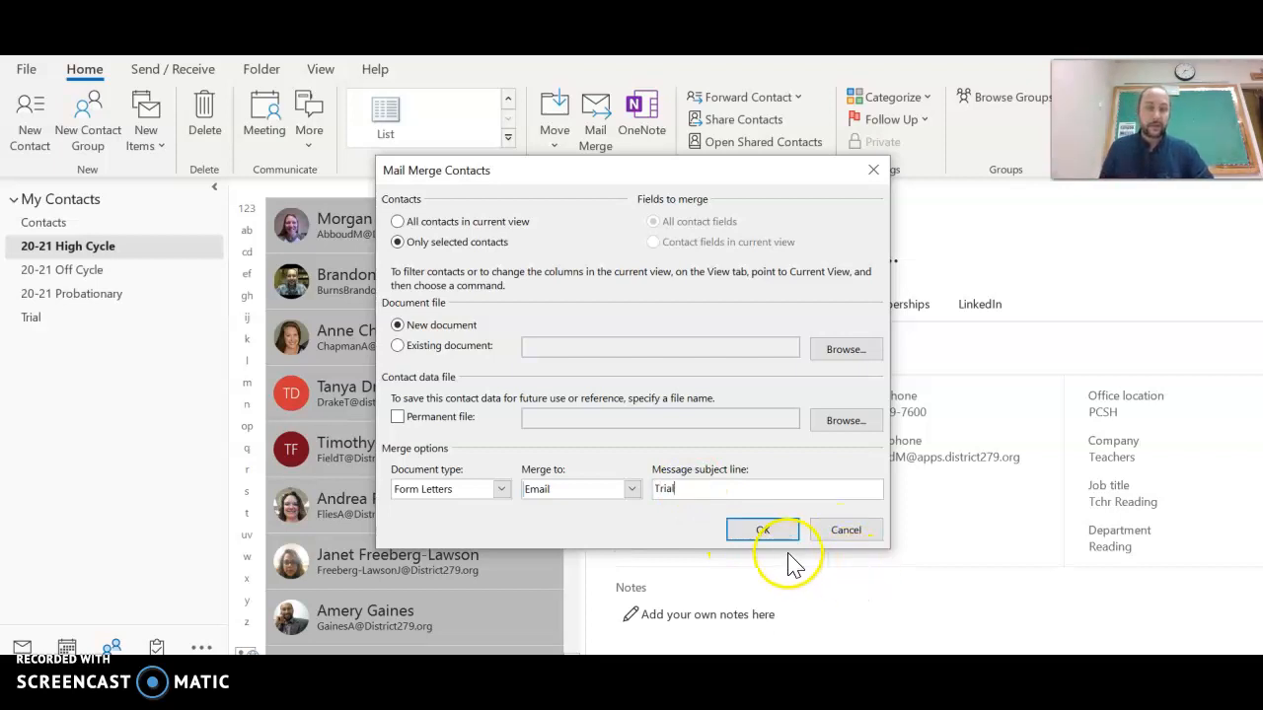
left_click(762, 532)
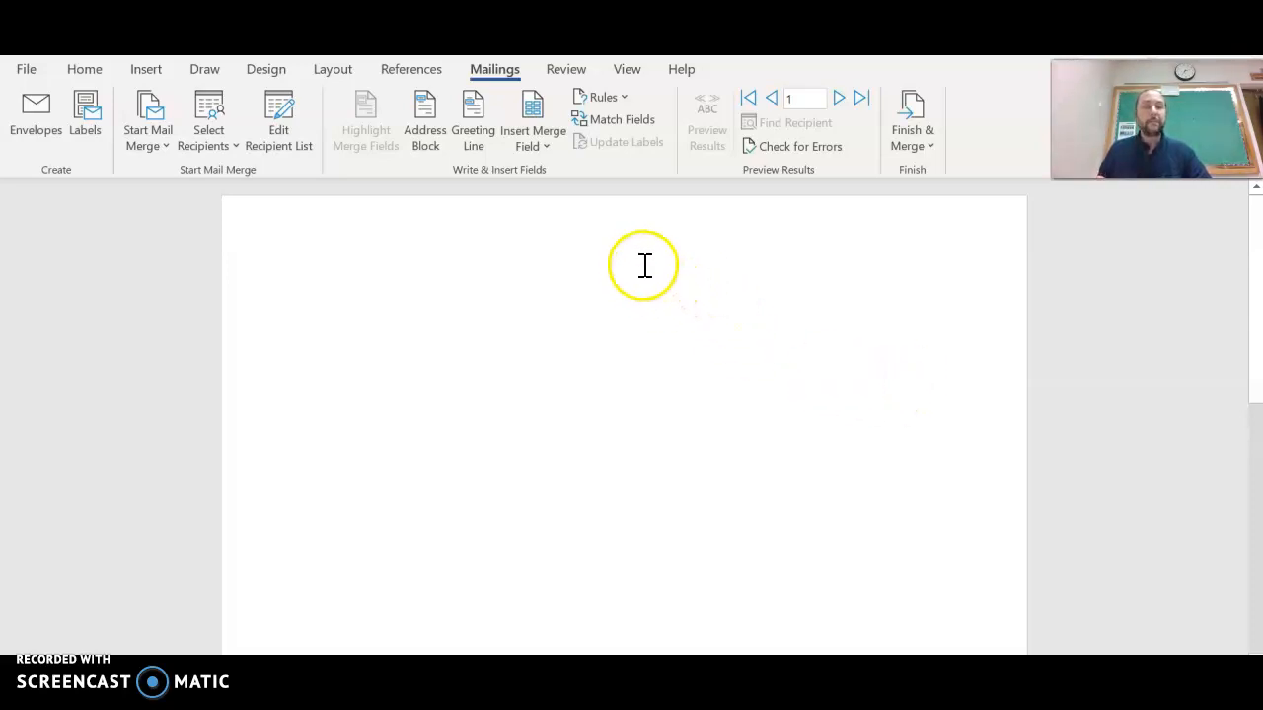
Step: Begin a greeting line for the merge document and replace its salutation with "Hi"
left_click(484, 143)
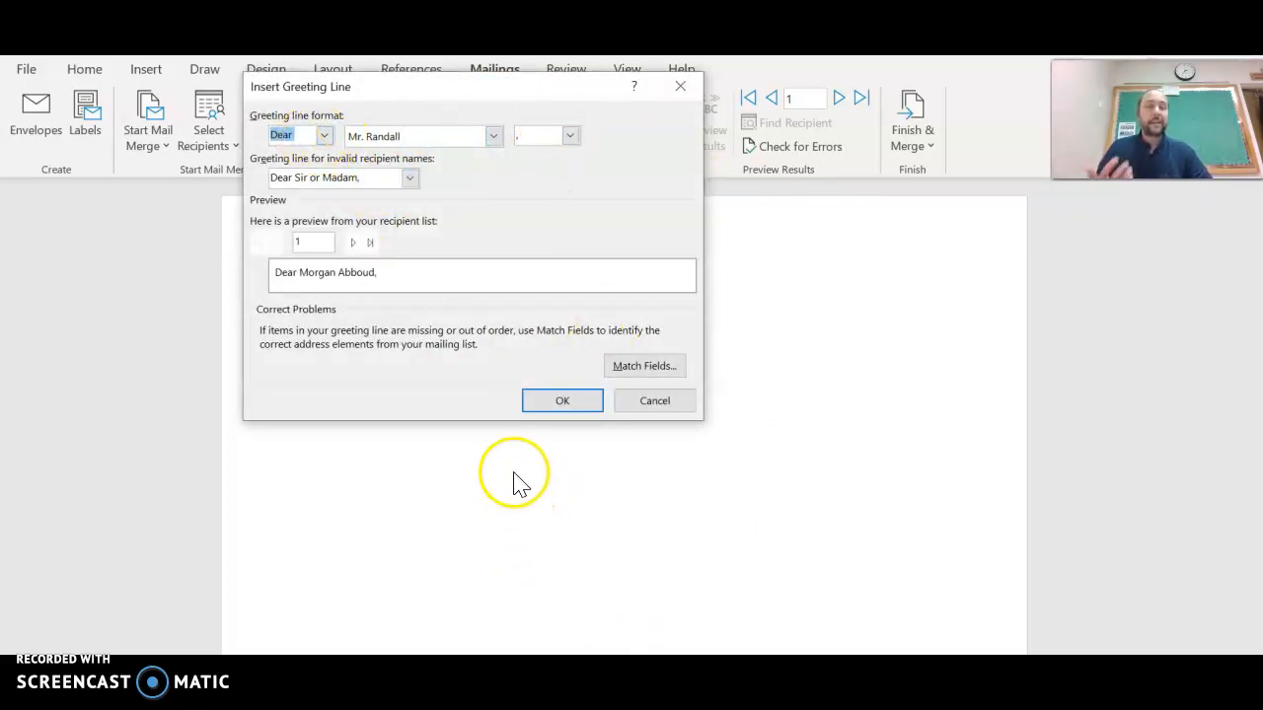
left_click(323, 136)
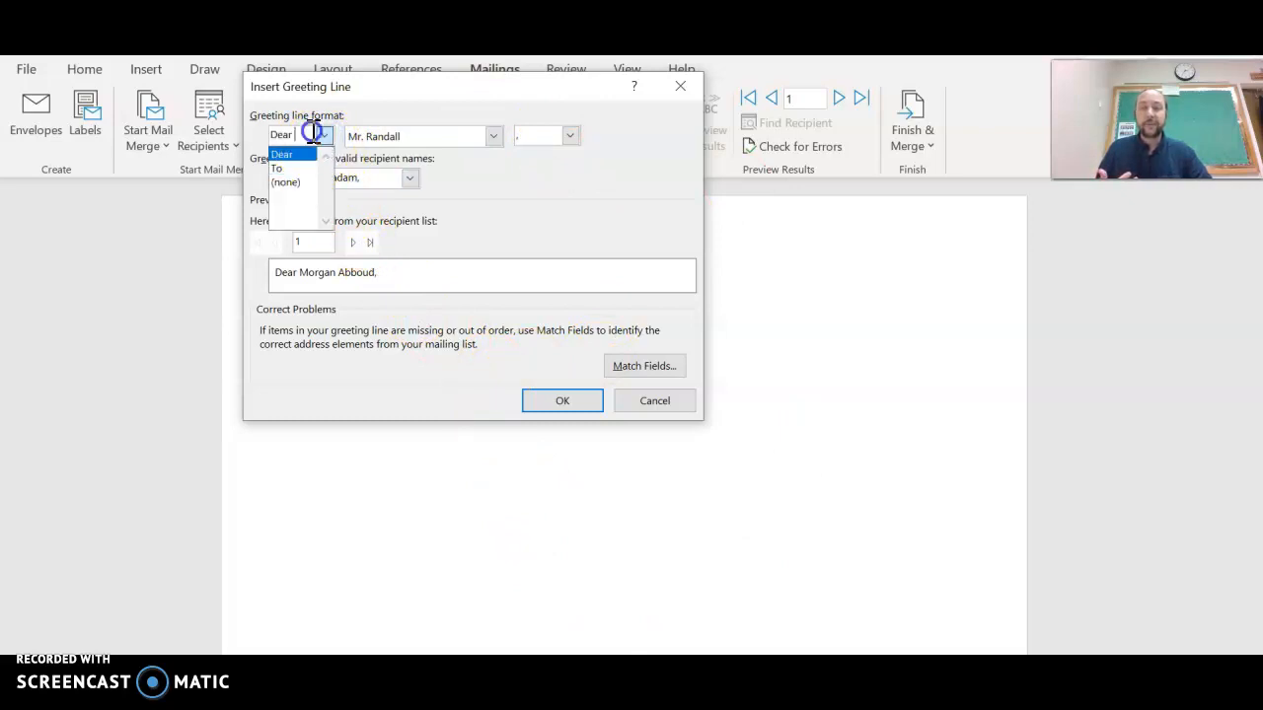
left_click(312, 132)
key("BackSpace")
key("BackSpace")
key("BackSpace")
key("BackSpace")
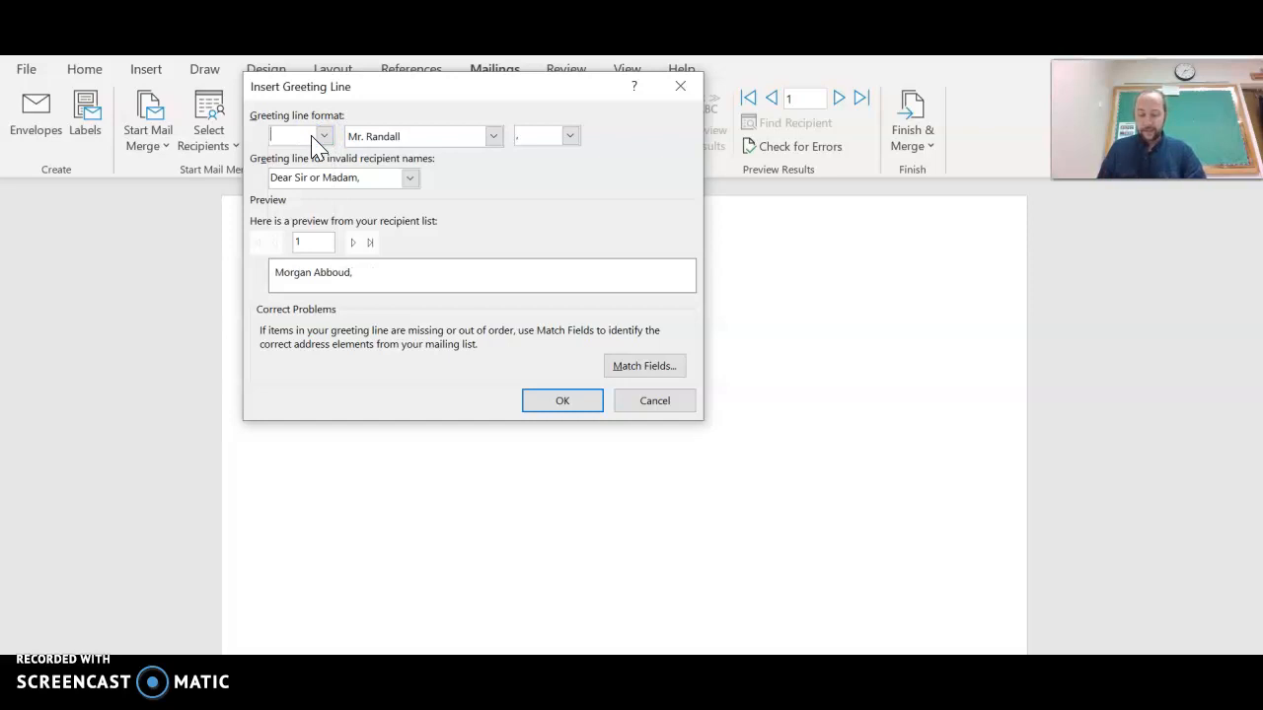
type("H")
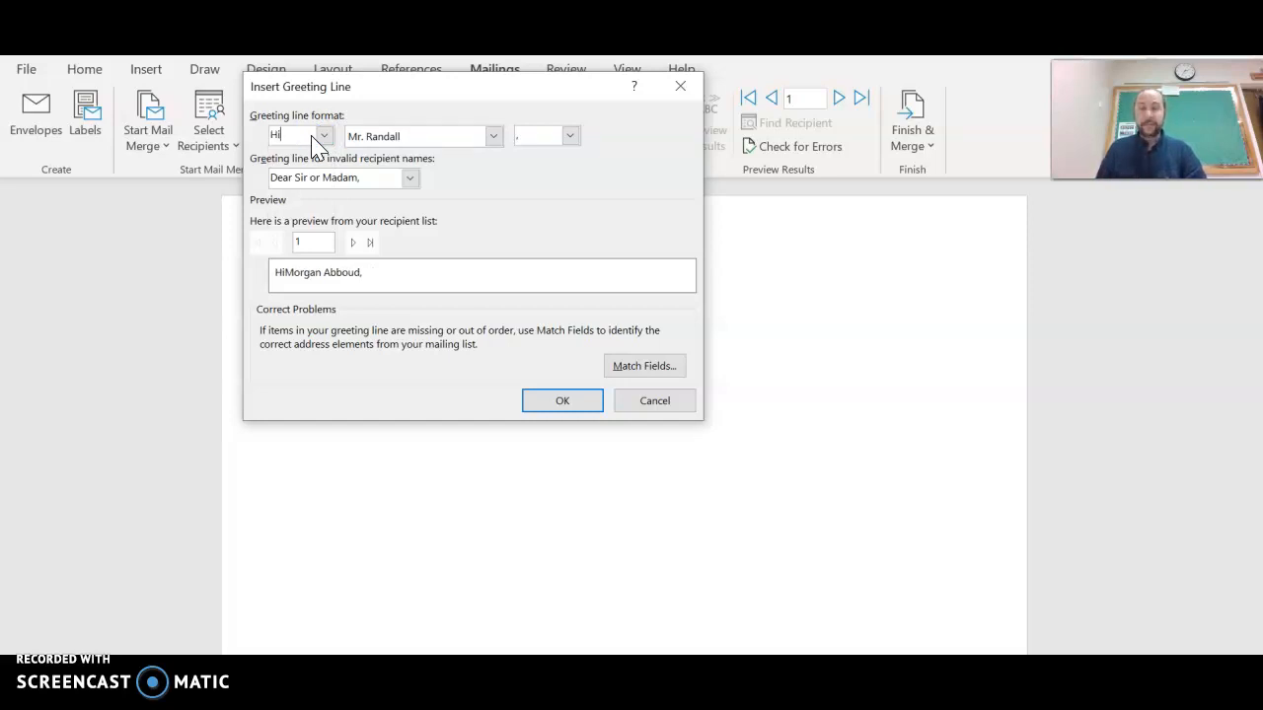
type("i")
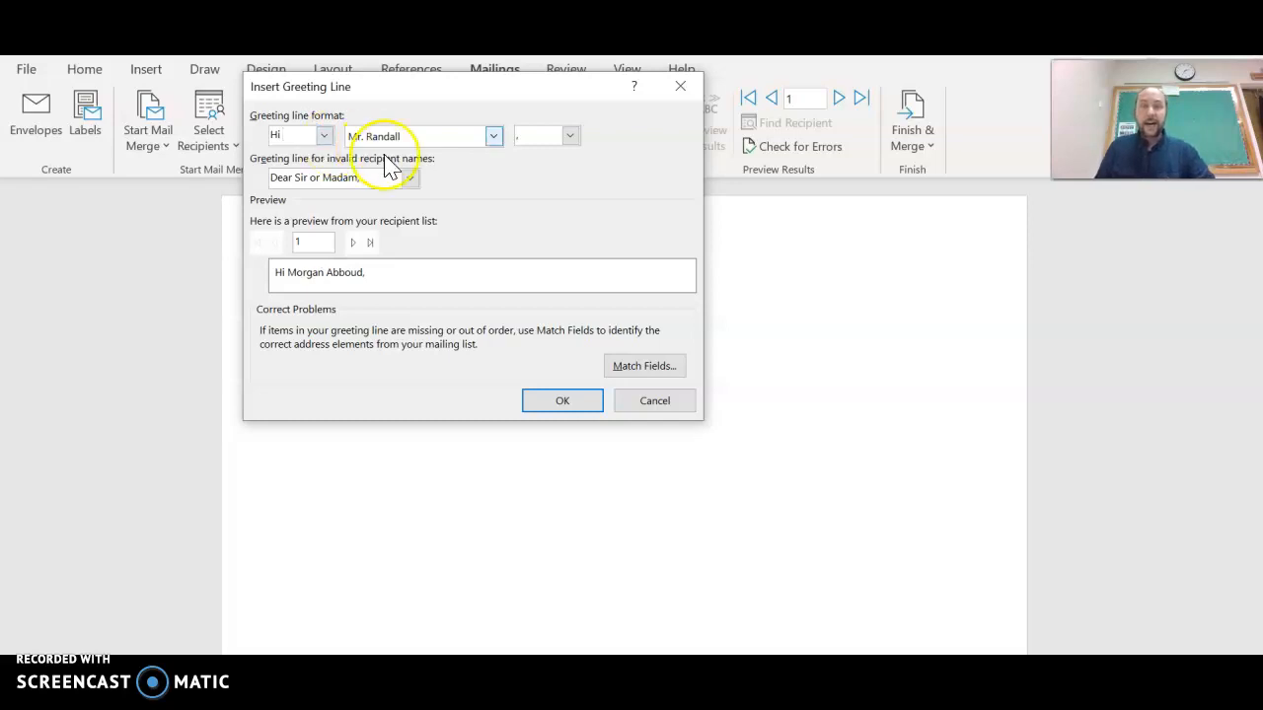
Step: Set the greeting line's name format to the first-name-only sample "Josh" and preview the greeting for further recipients
left_click(493, 136)
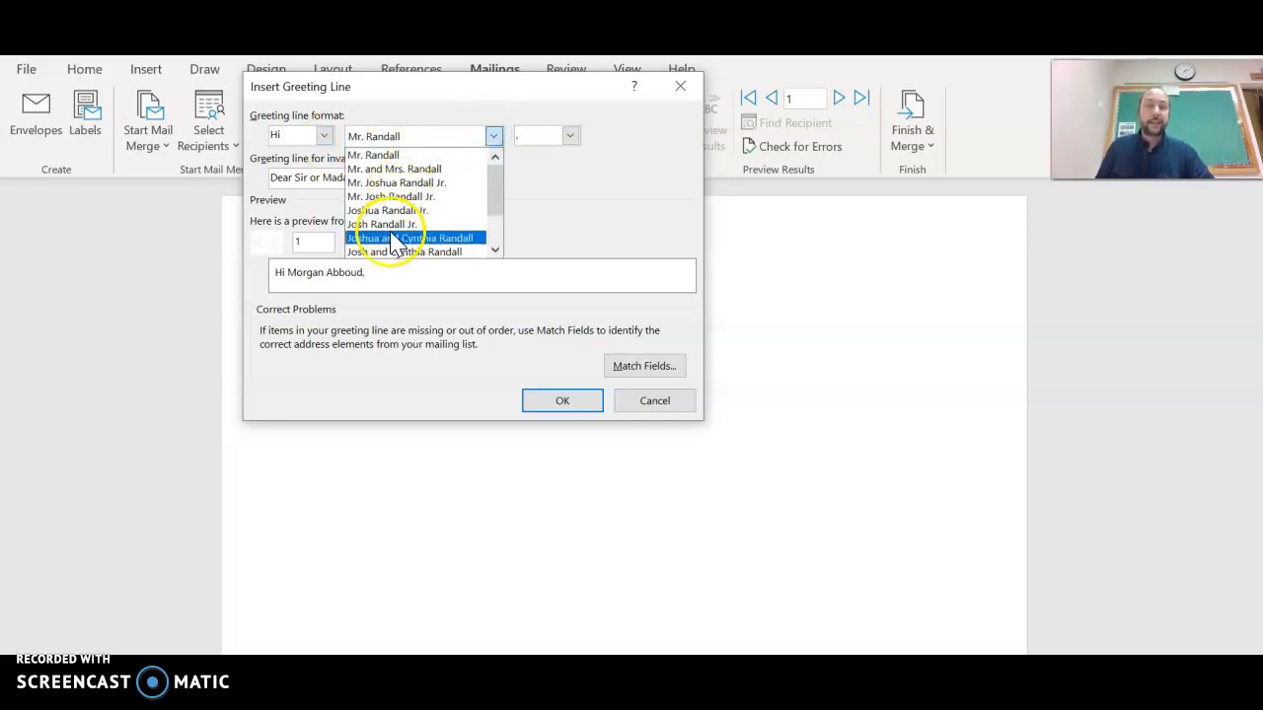
scroll(423, 217, "down", 1)
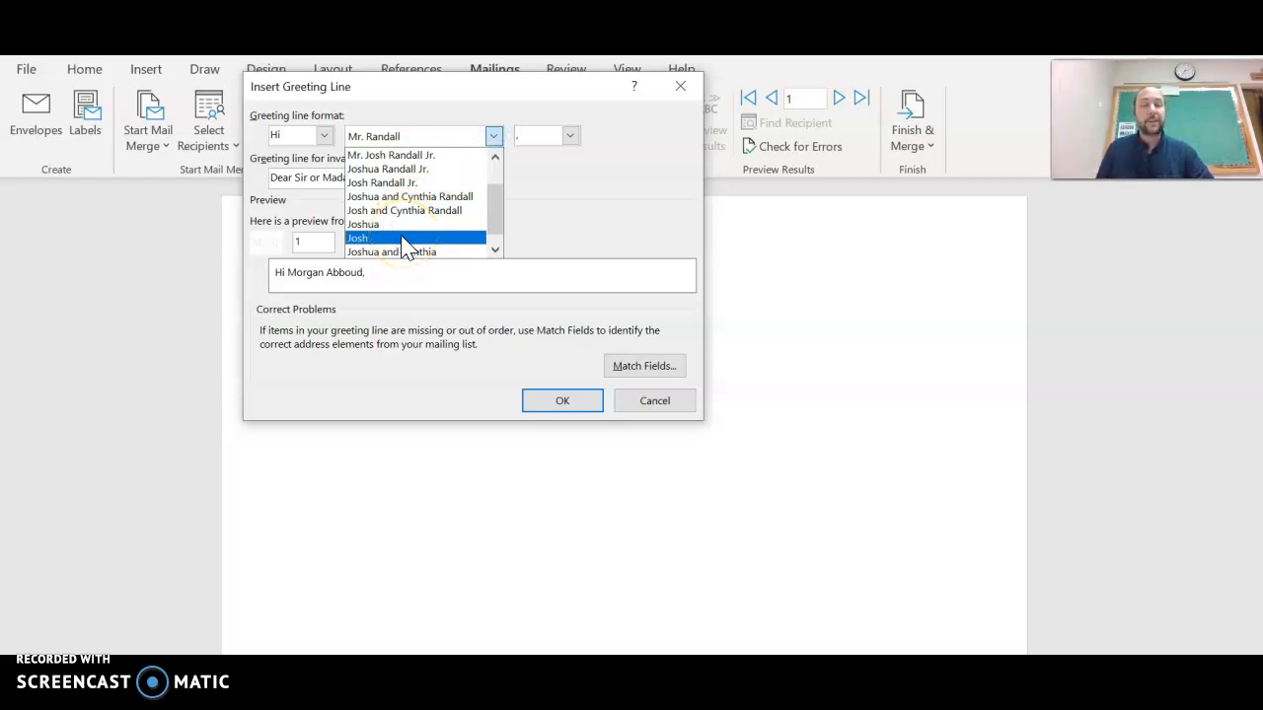
left_click(406, 237)
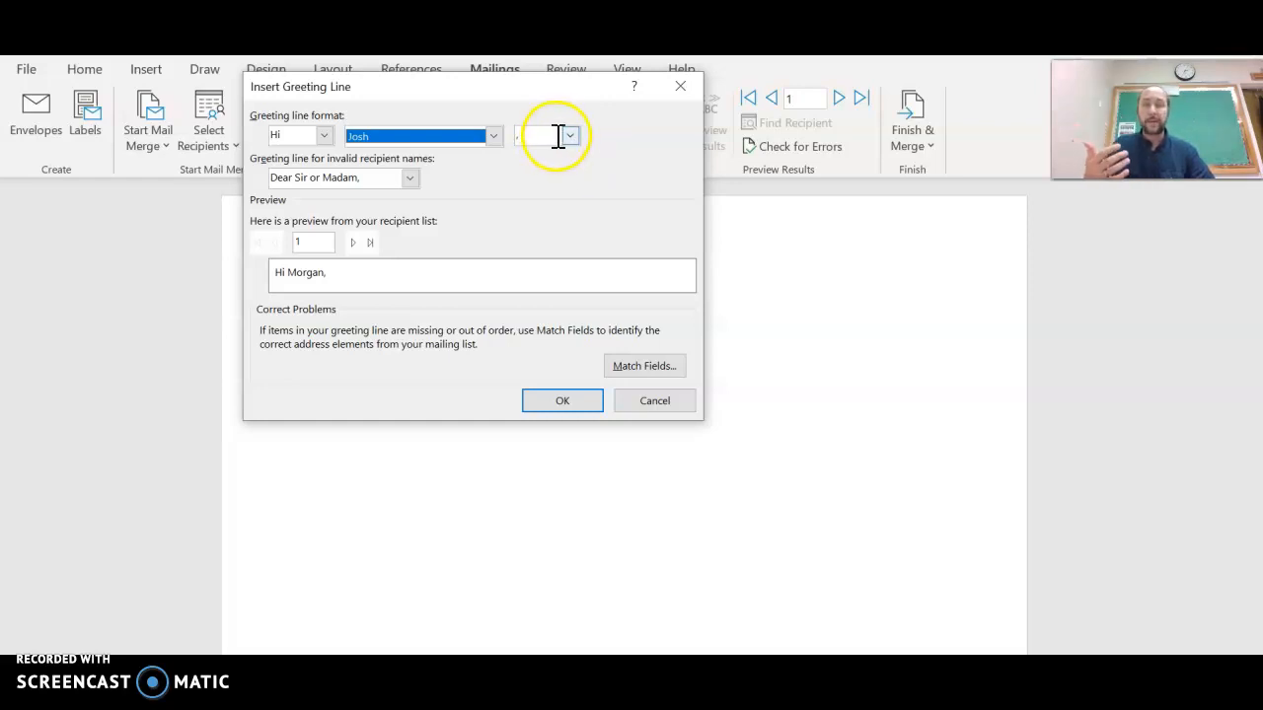
left_click(410, 180)
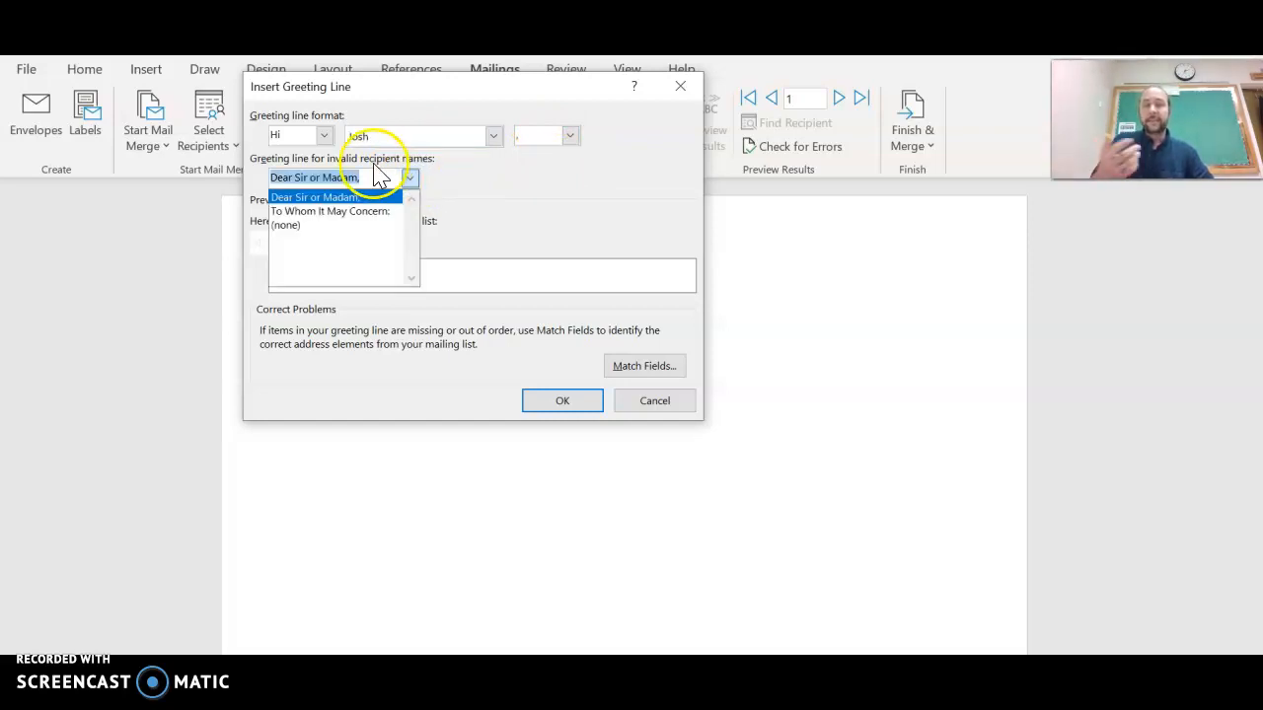
left_click(457, 181)
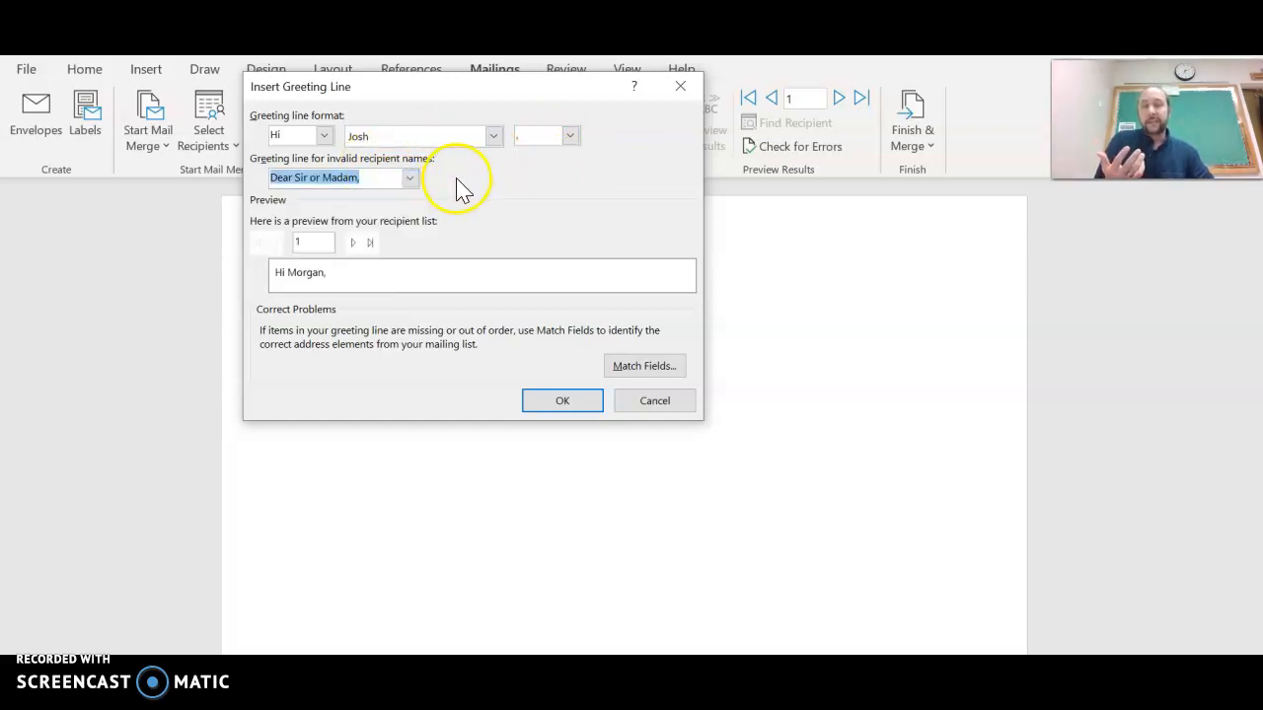
left_click(353, 243)
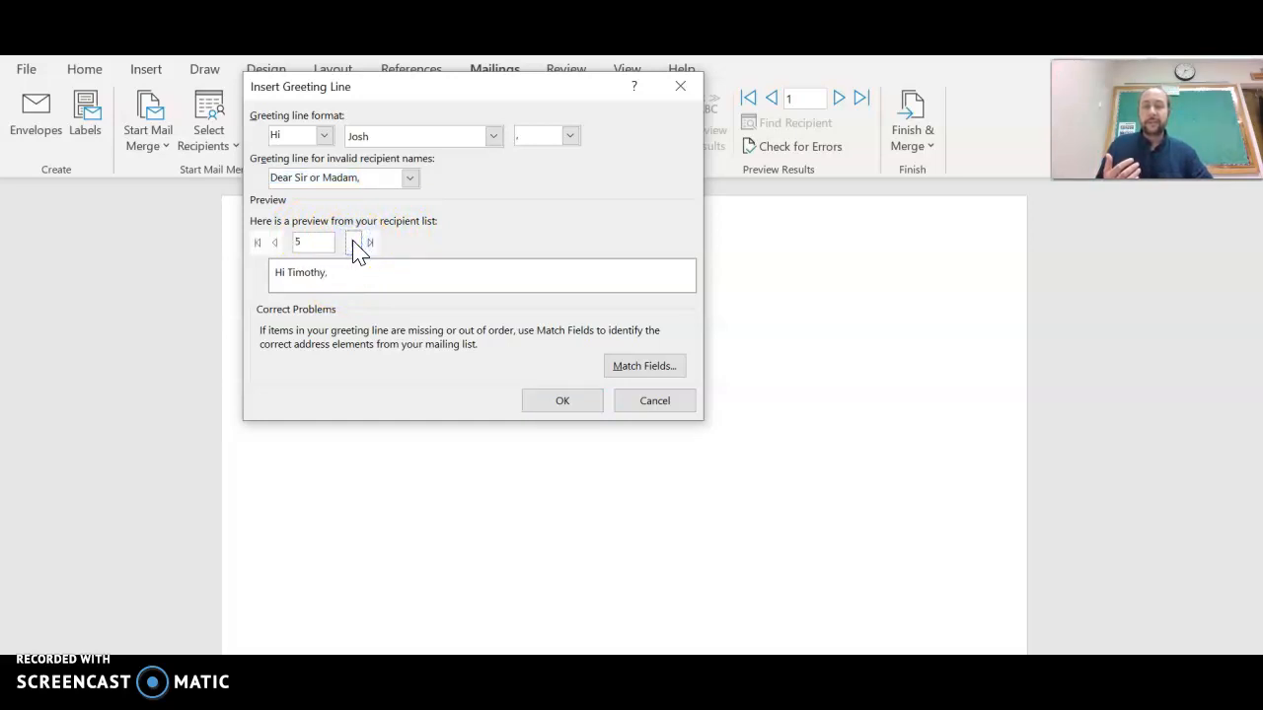
left_click(352, 241)
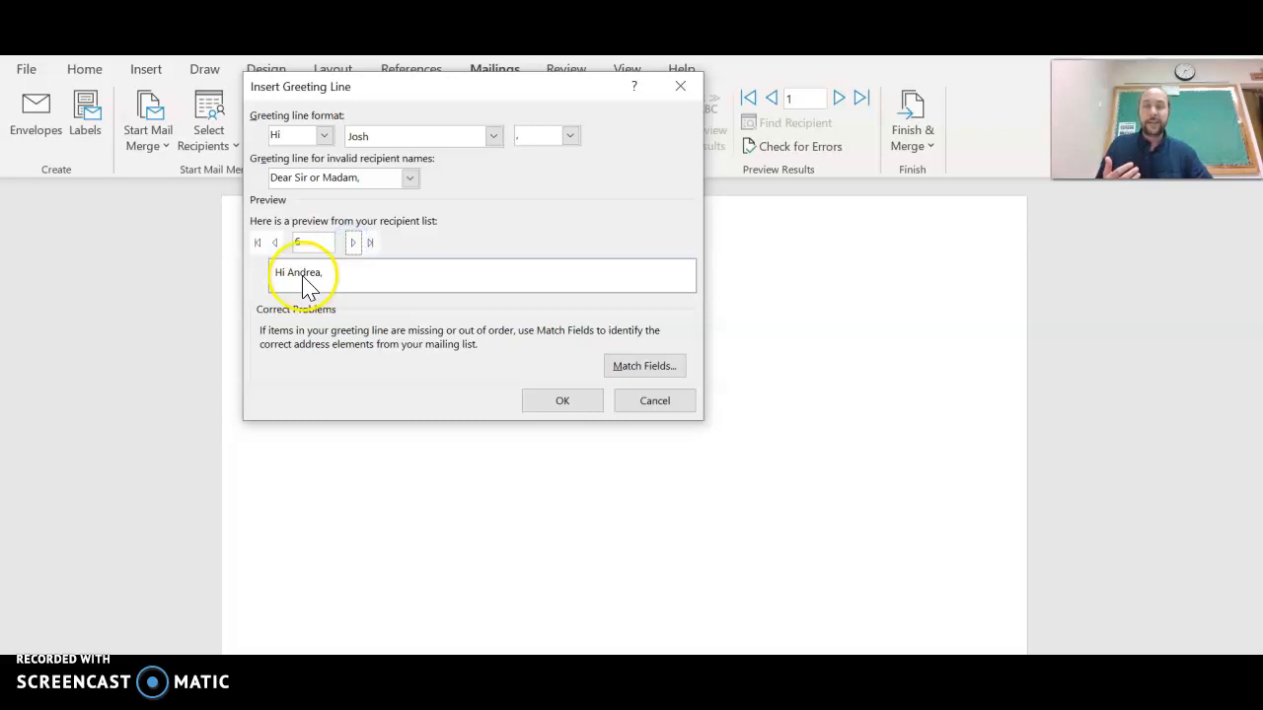
Step: Try the full-name format "Josh Randall Jr." in the greeting line and preview it for further recipients
left_click(493, 139)
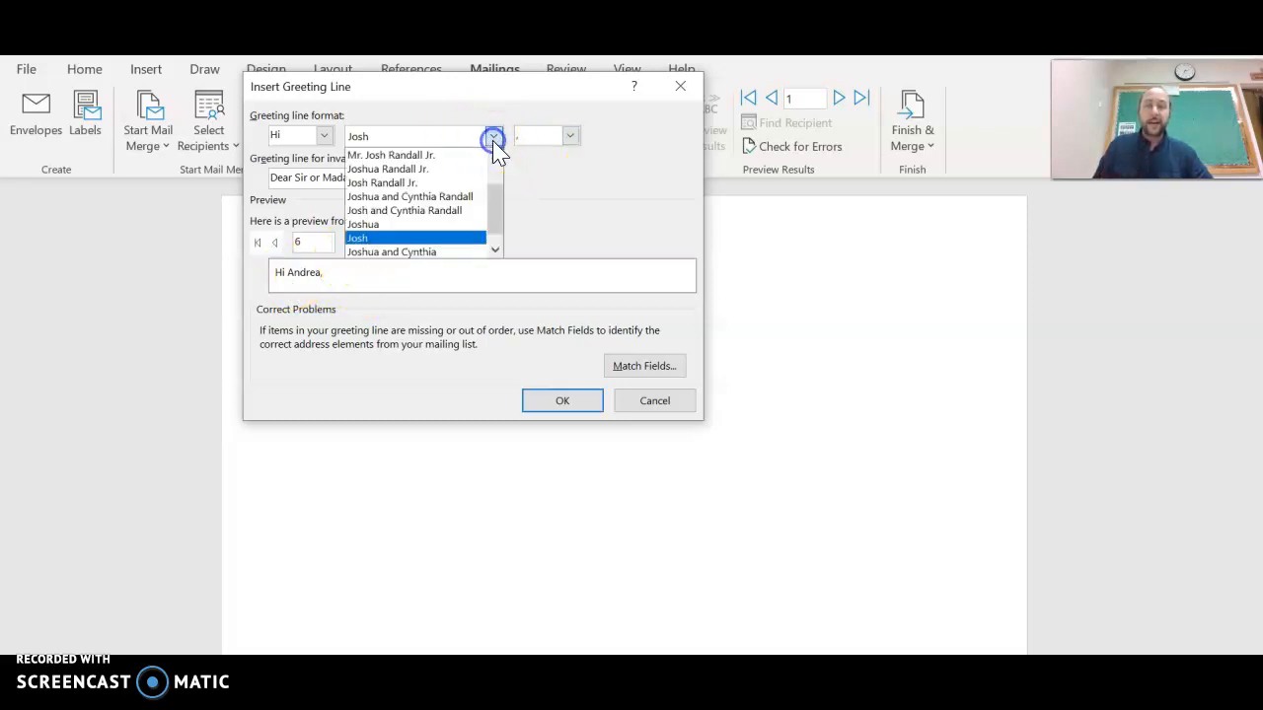
left_click(445, 186)
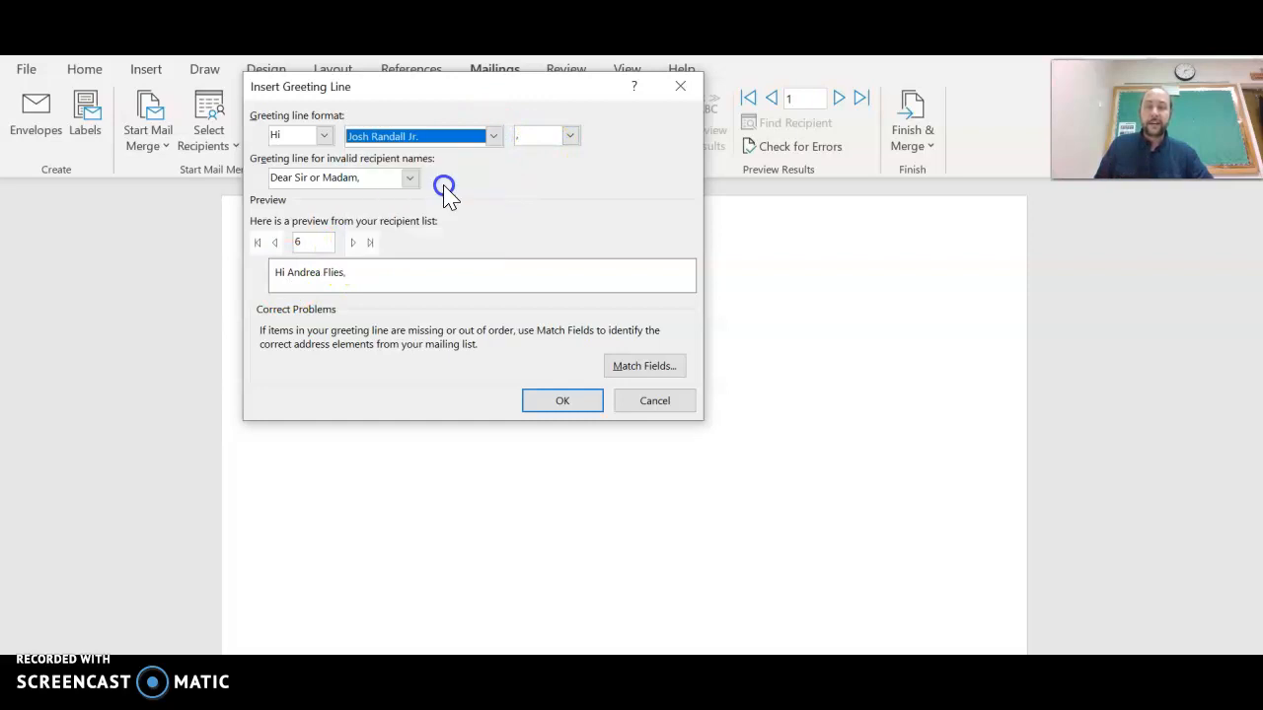
left_click(353, 242)
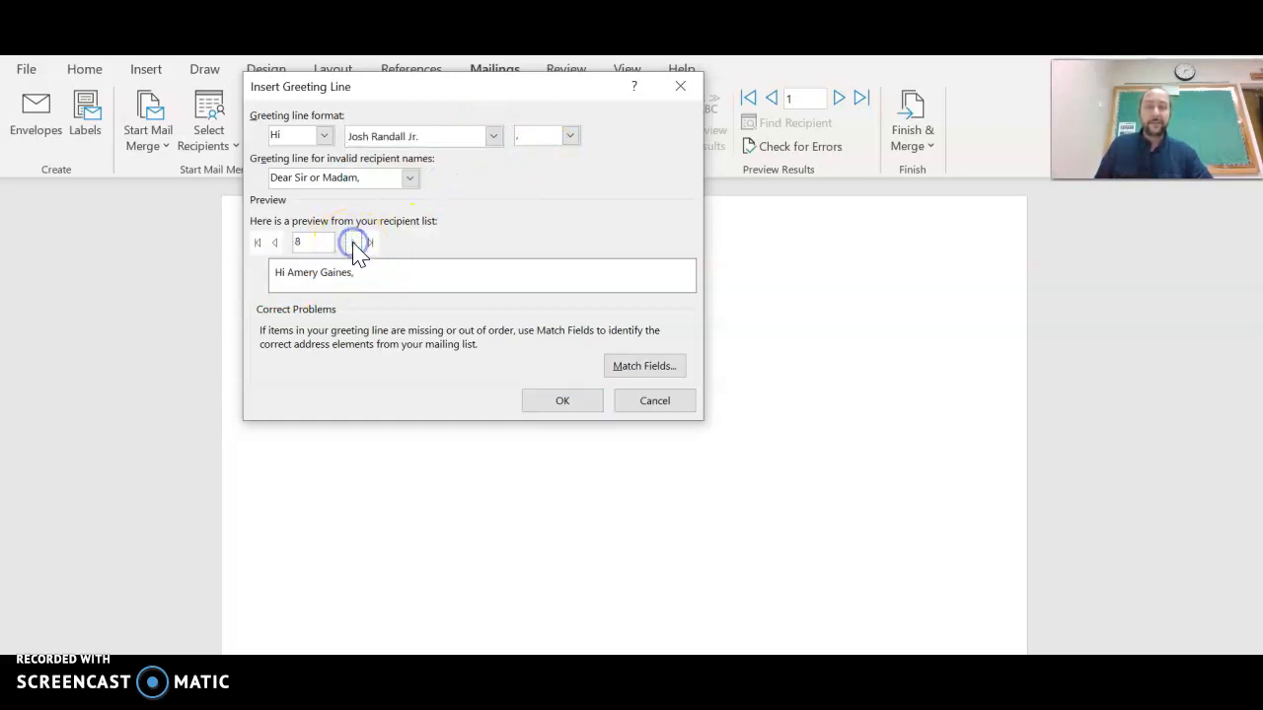
Step: Set the greeting's name format to the first-name-only sample "Josh" and insert the greeting line into the document
left_click(494, 136)
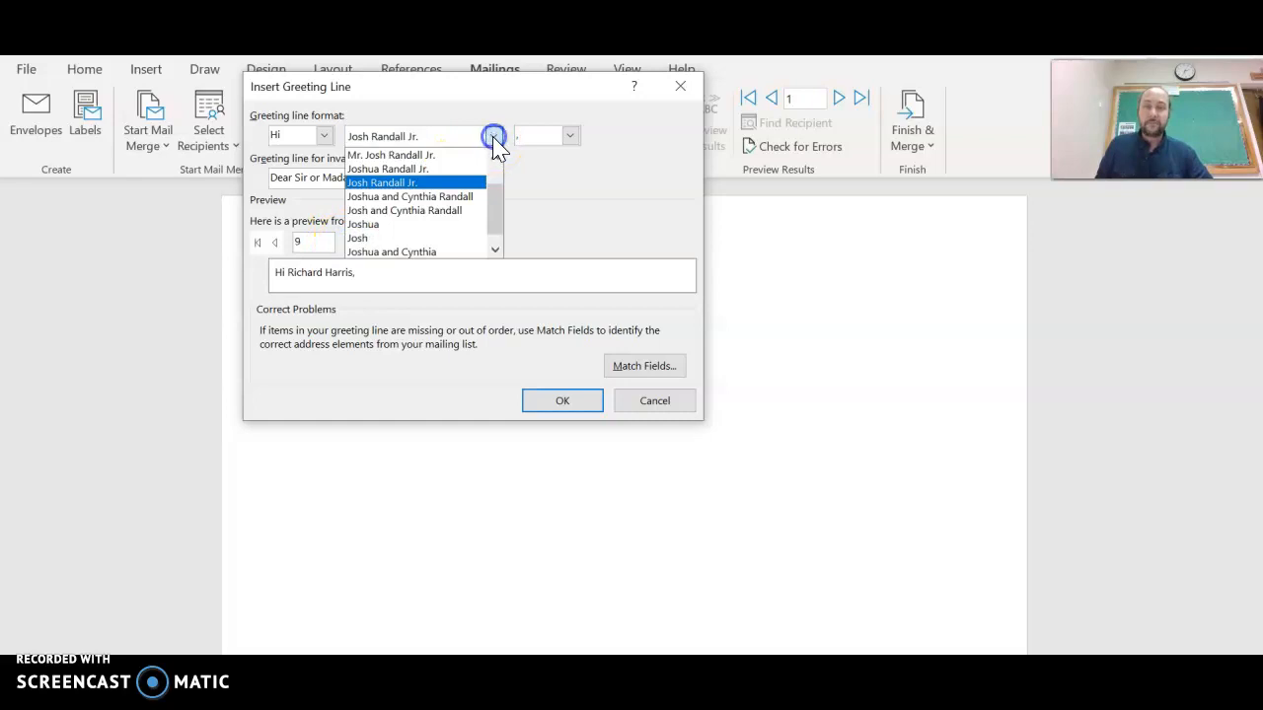
left_click(428, 238)
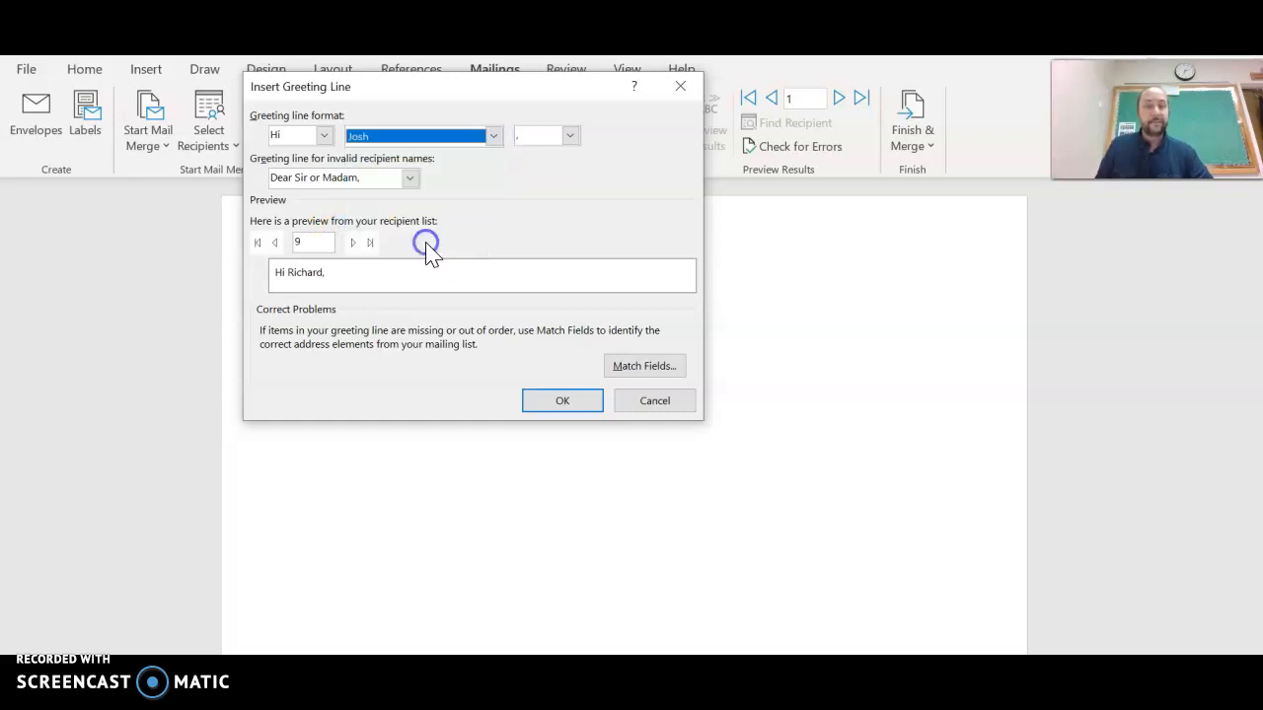
left_click(552, 410)
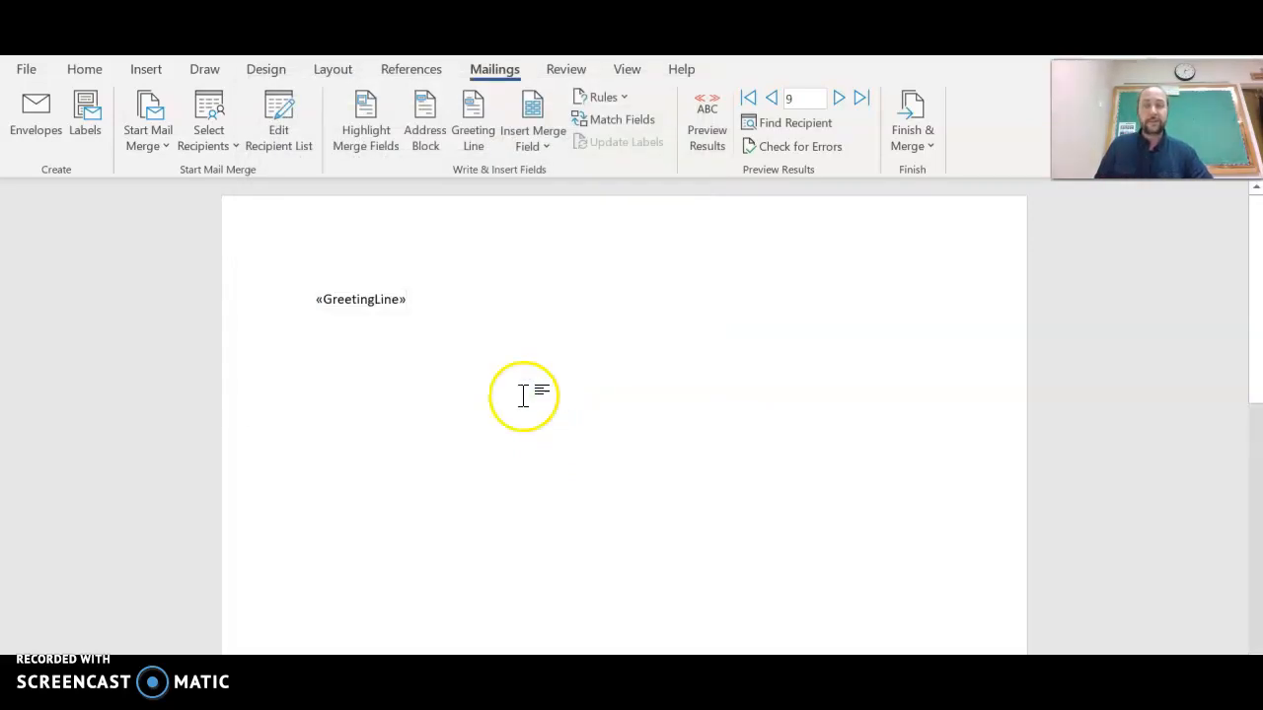
Step: Start the message body on a new line below the greeting line with placeholder text followed by "Please en"
key("Return")
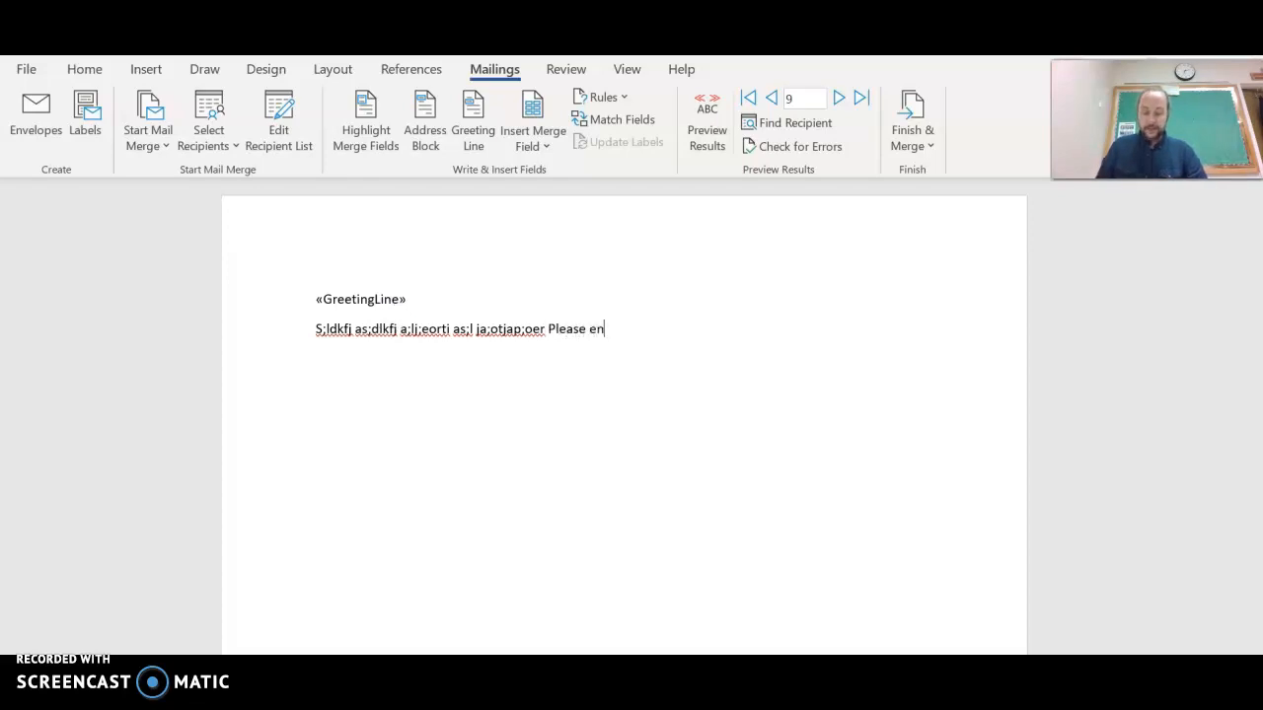
Step: Complete the body sentence as "Please enter «Full_Name» into field A and share it with me.", using the Full_Name merge field
left_click(546, 143)
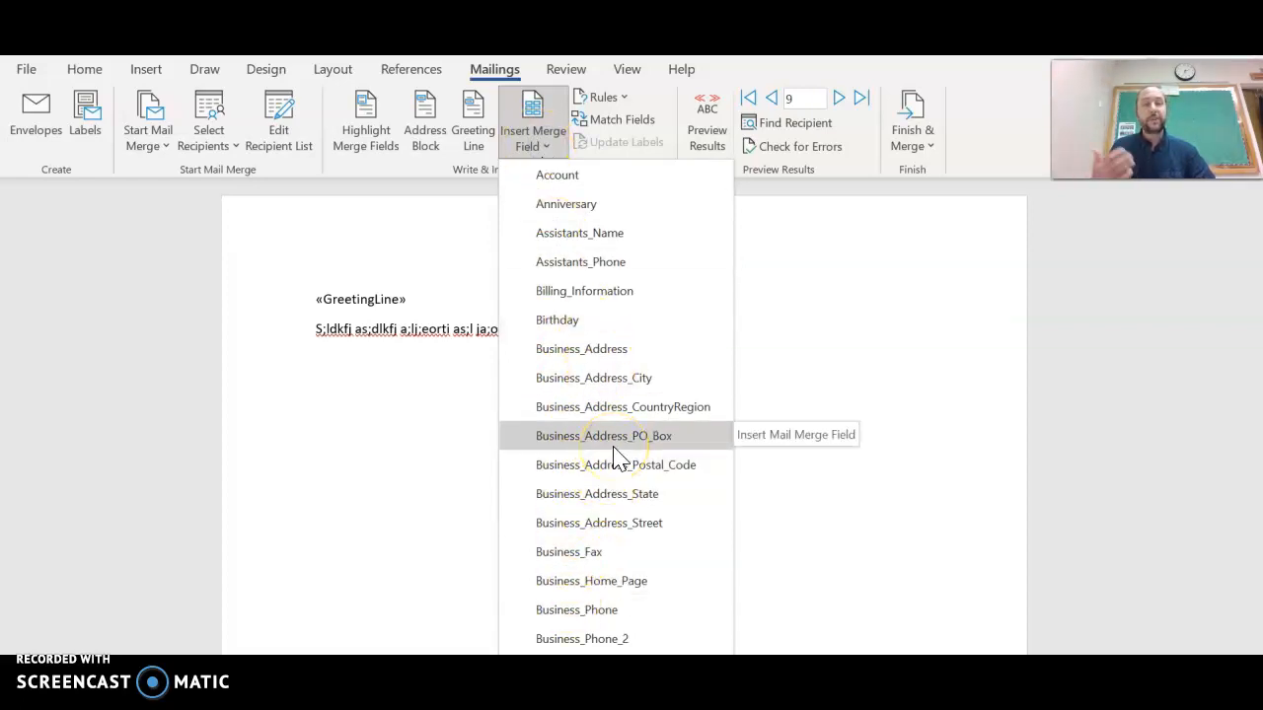
scroll(615, 454, "down", 3)
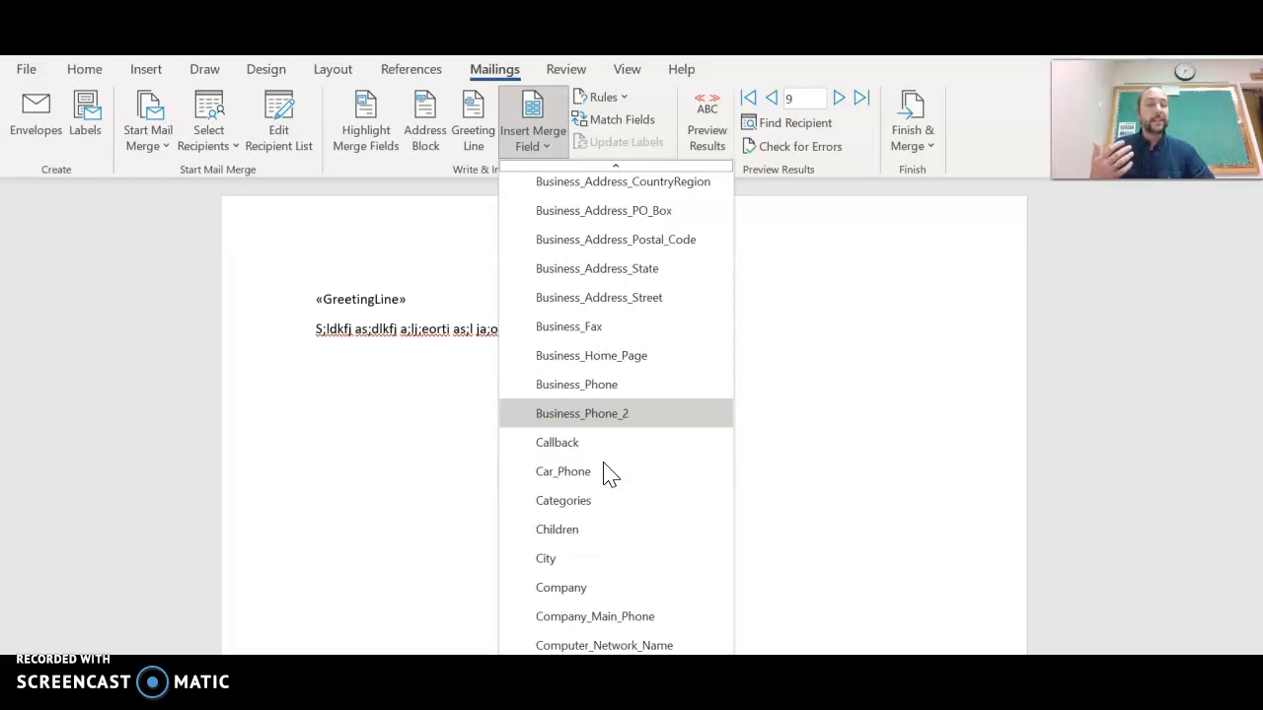
left_click(599, 480)
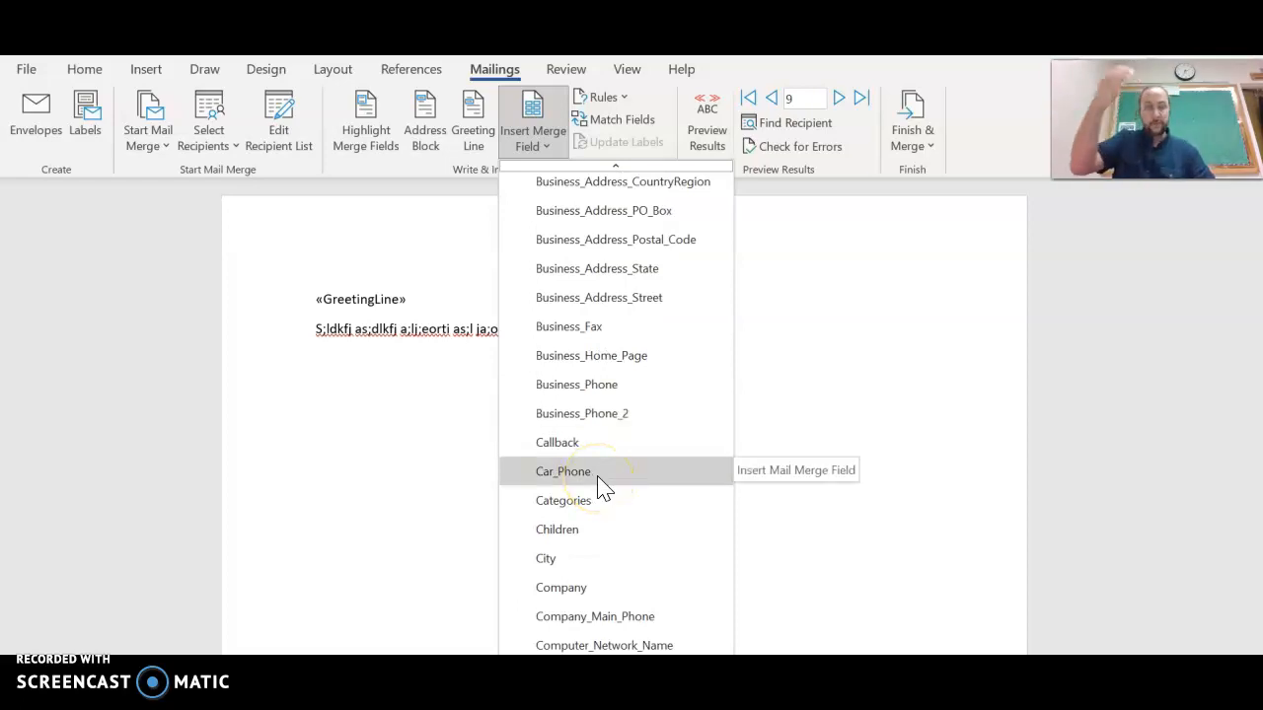
scroll(604, 488, "down", 2)
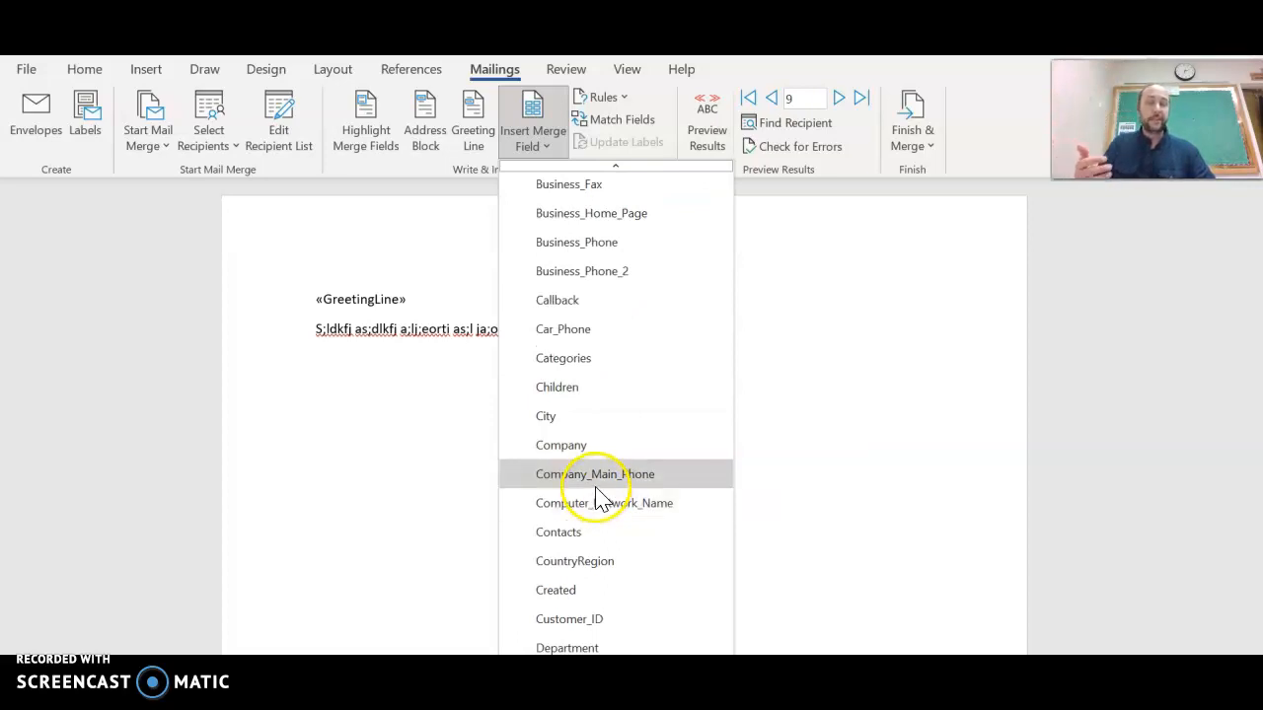
scroll(597, 498, "down", 5)
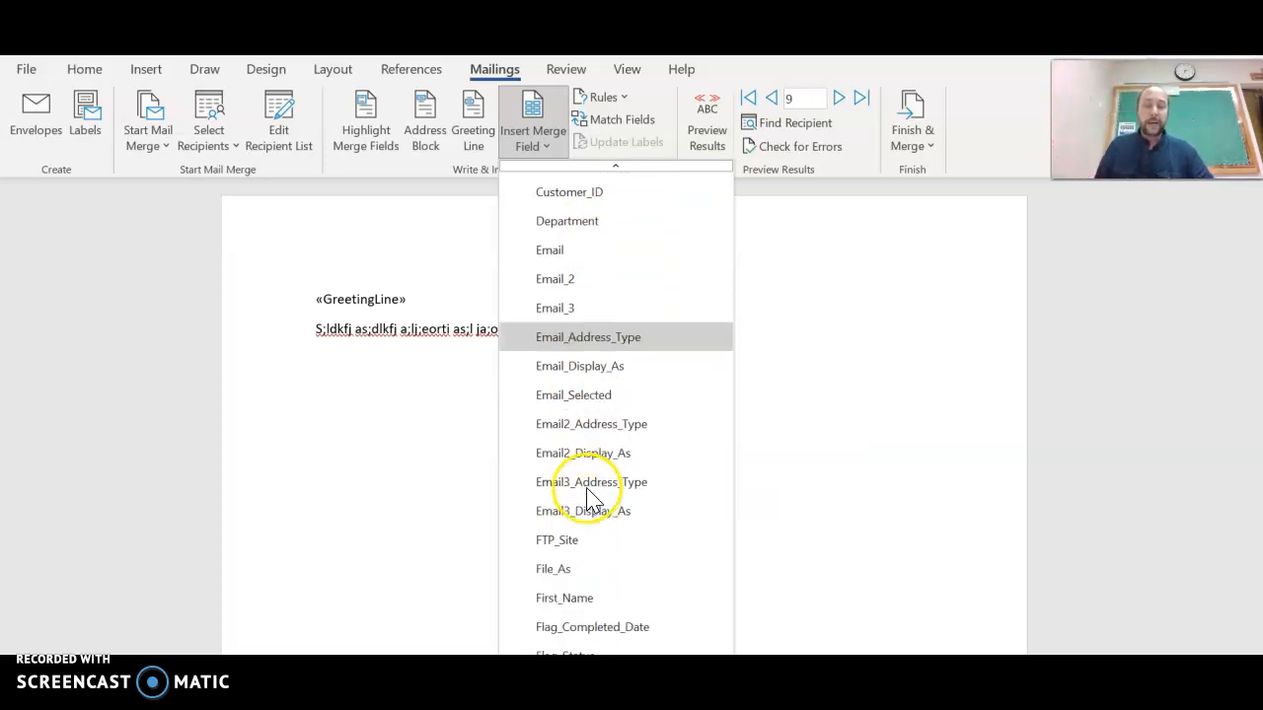
scroll(588, 501, "down", 1)
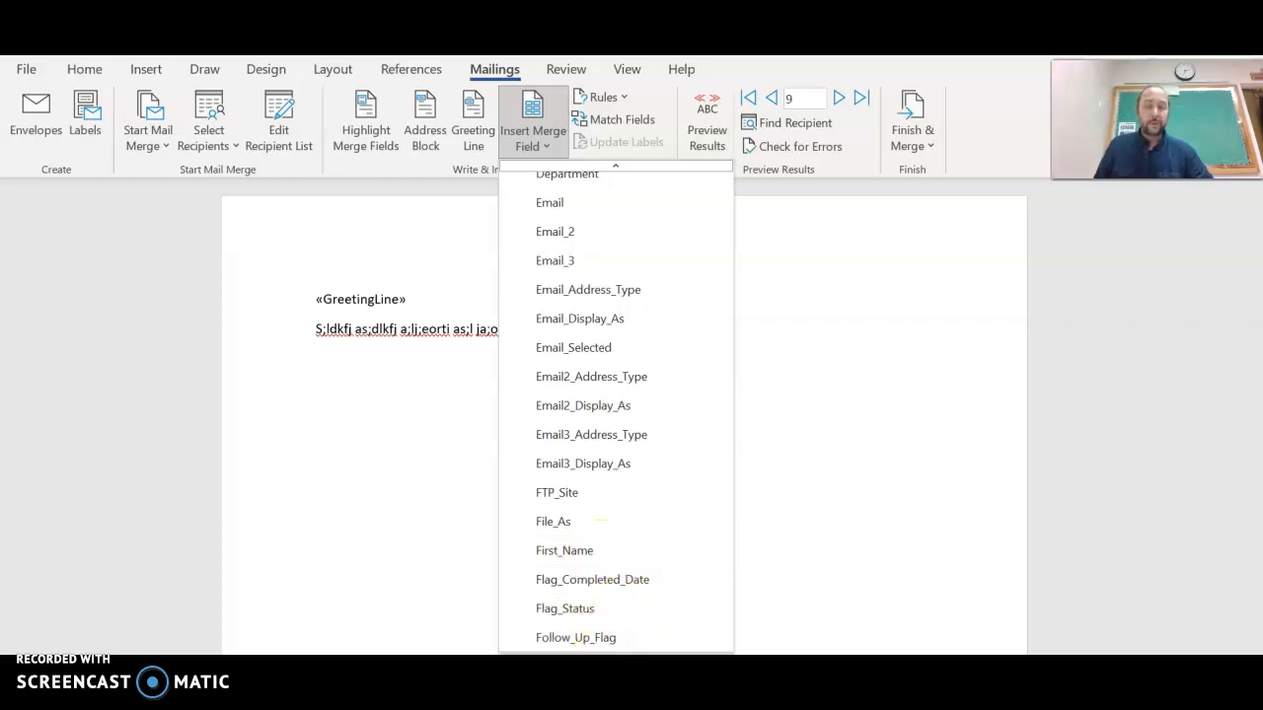
left_click(570, 667)
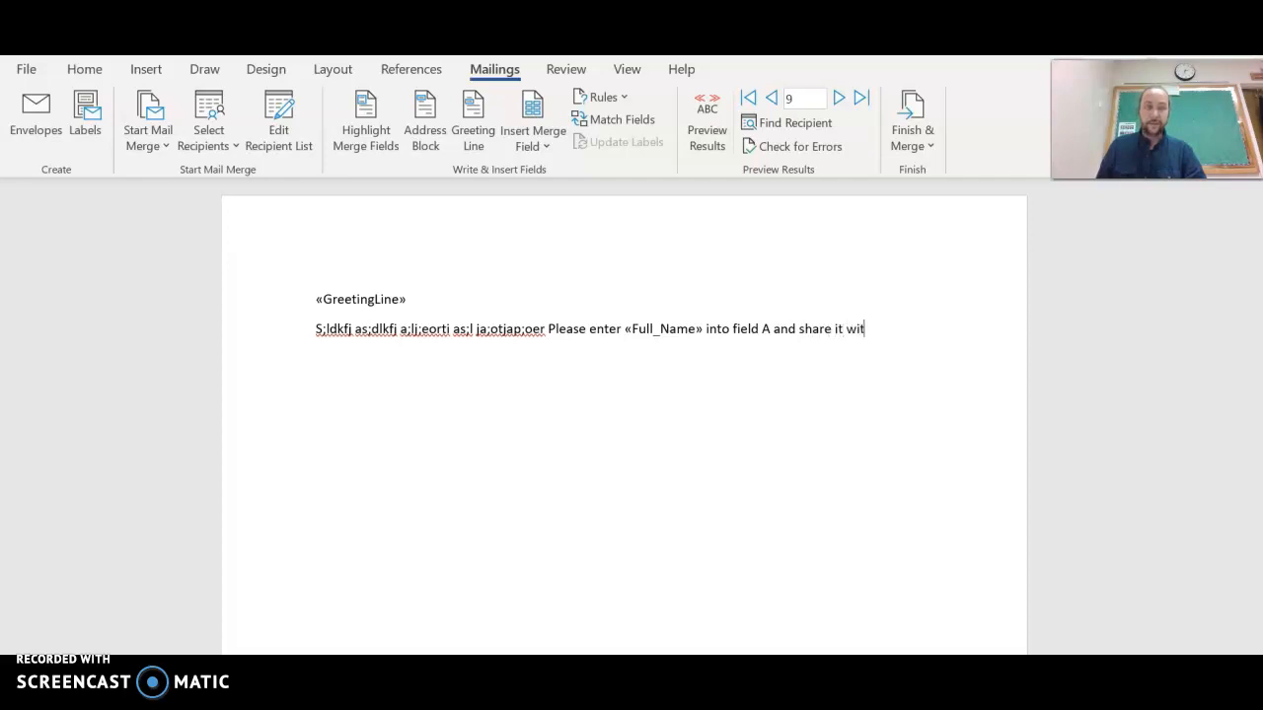
type(".")
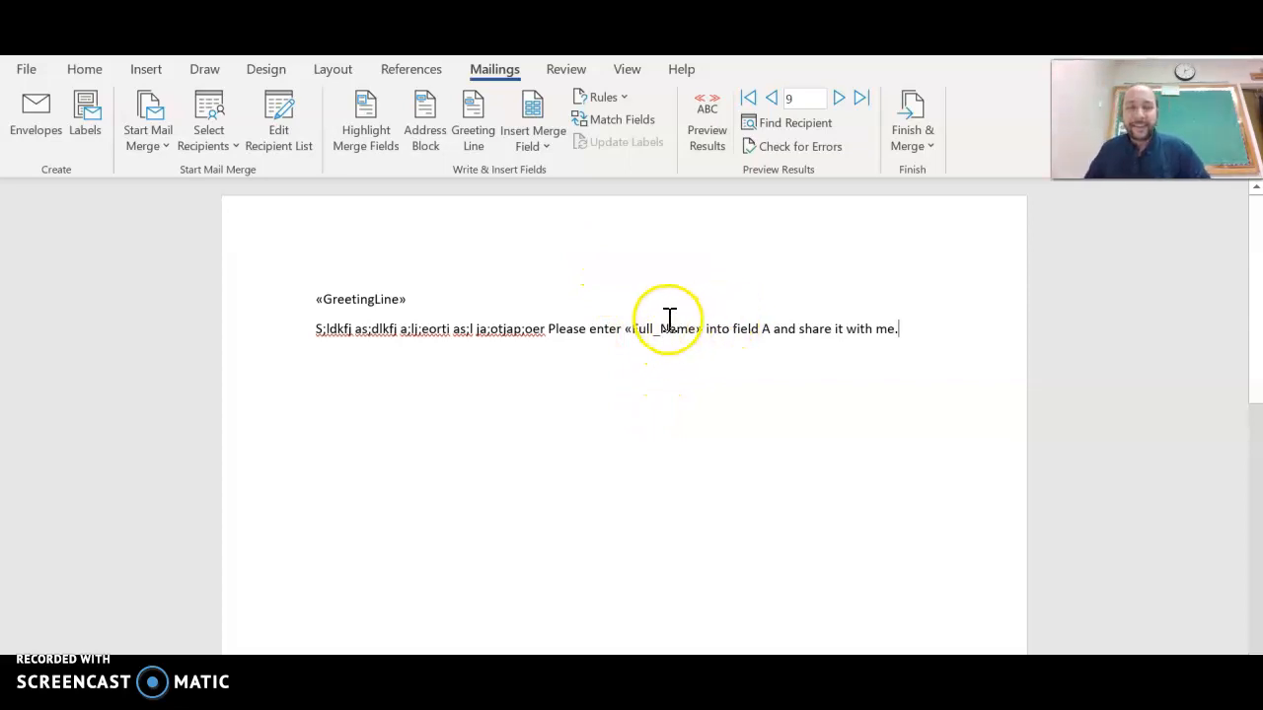
Step: Preview the merged message for the current recipient, comparing it with the merge field codes, and leave the preview on
left_click(717, 136)
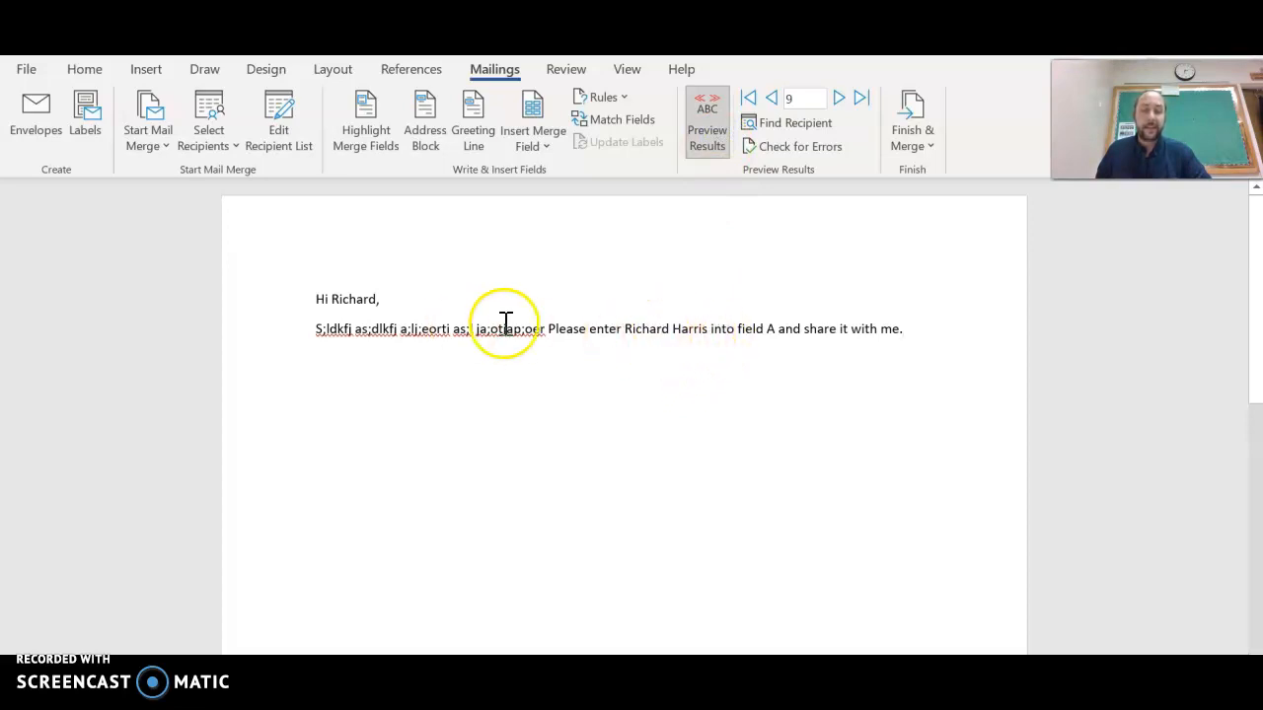
left_click(718, 111)
left_click(717, 111)
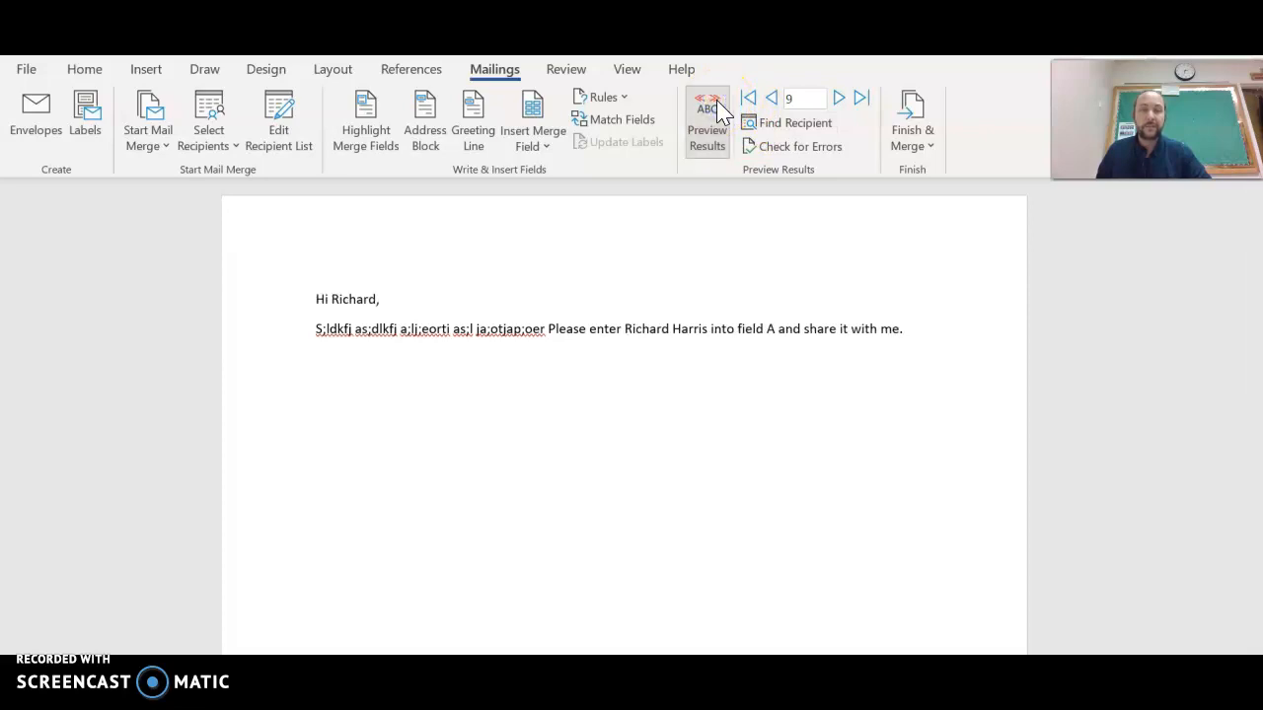
left_click(717, 110)
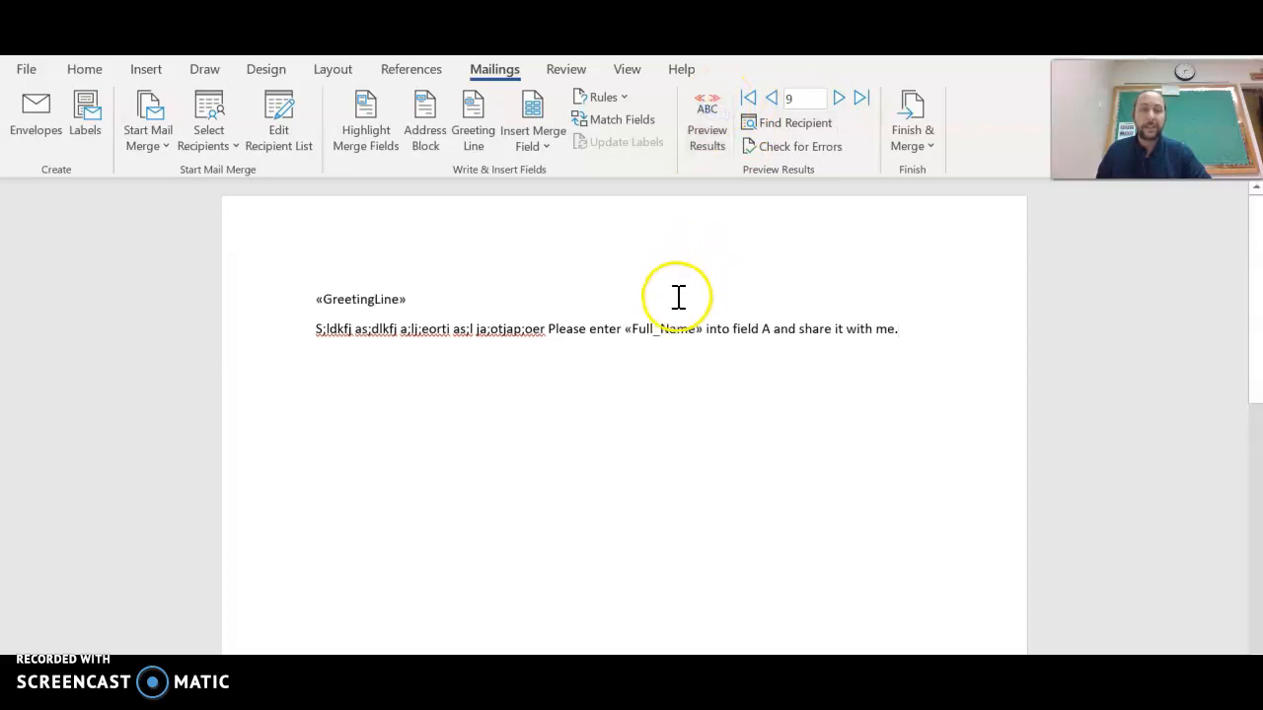
left_click(718, 127)
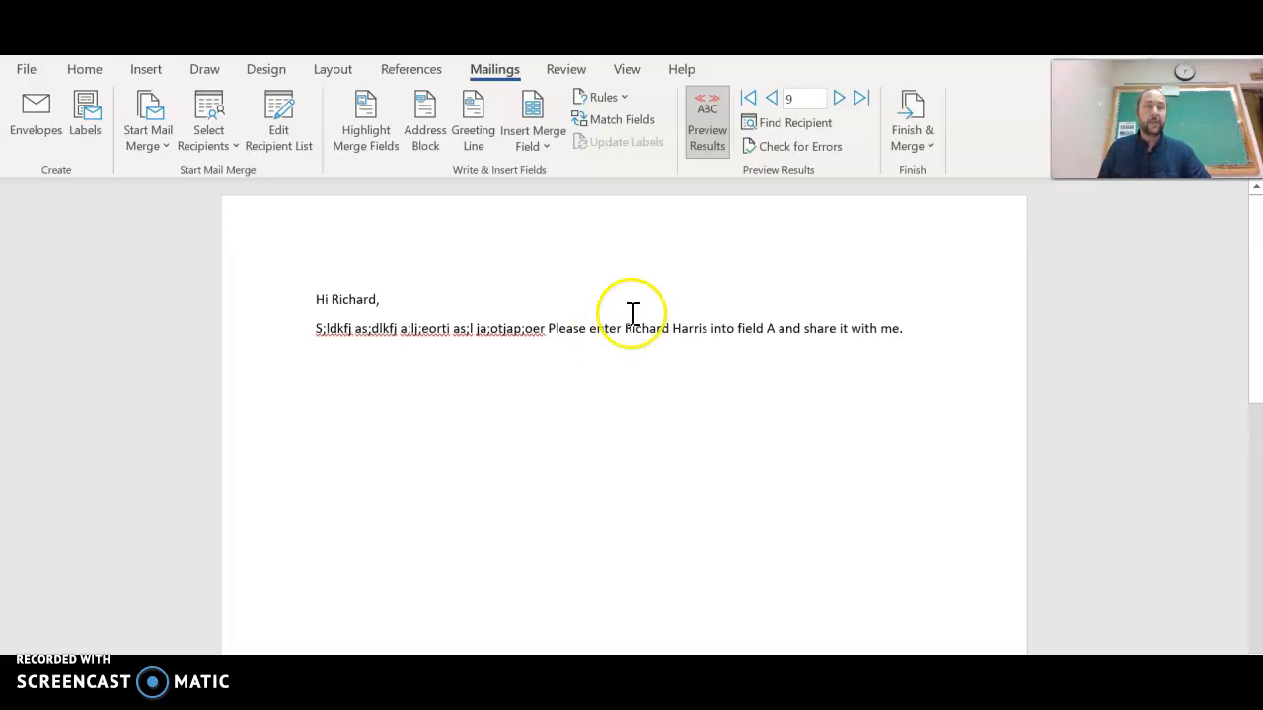
Step: Open the output options for finishing the mail merge
left_click(915, 138)
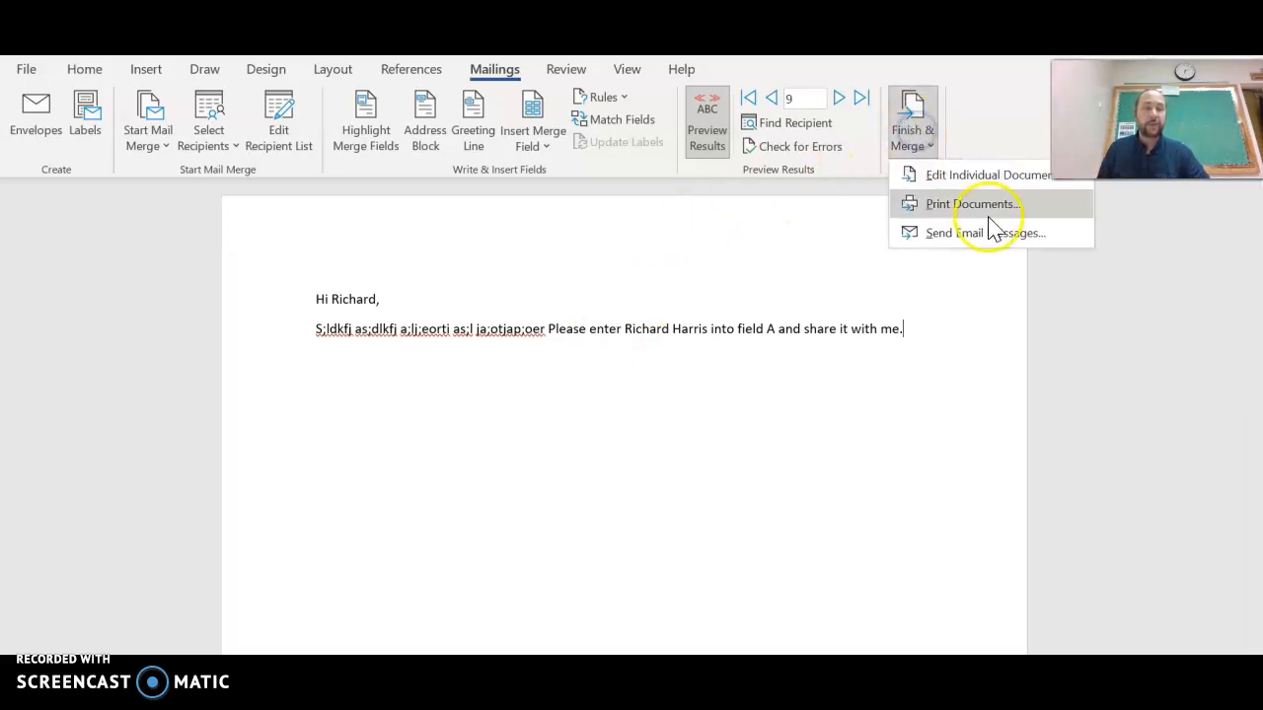